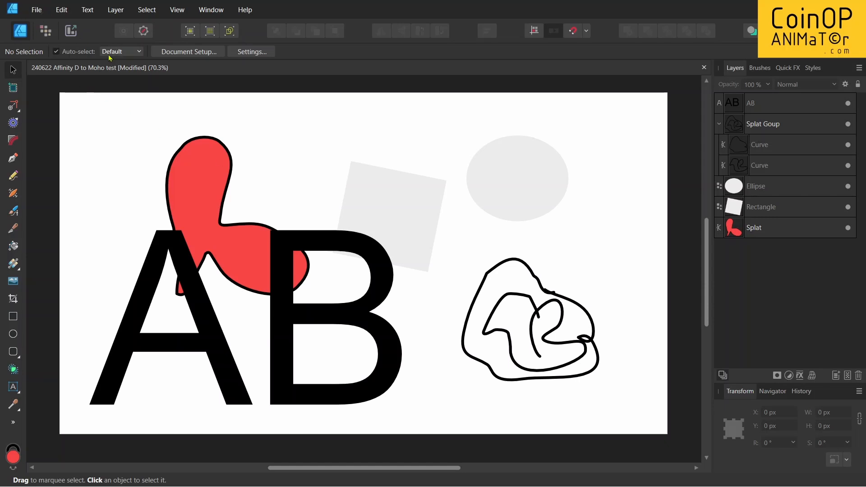
- Select the AB text, open the document's SVG export settings and review the file and advanced options
click(355, 258)
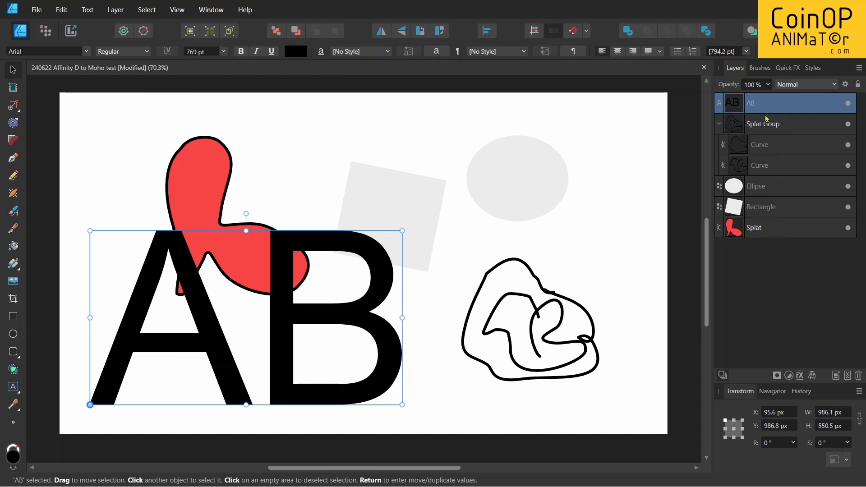
click(37, 10)
click(144, 242)
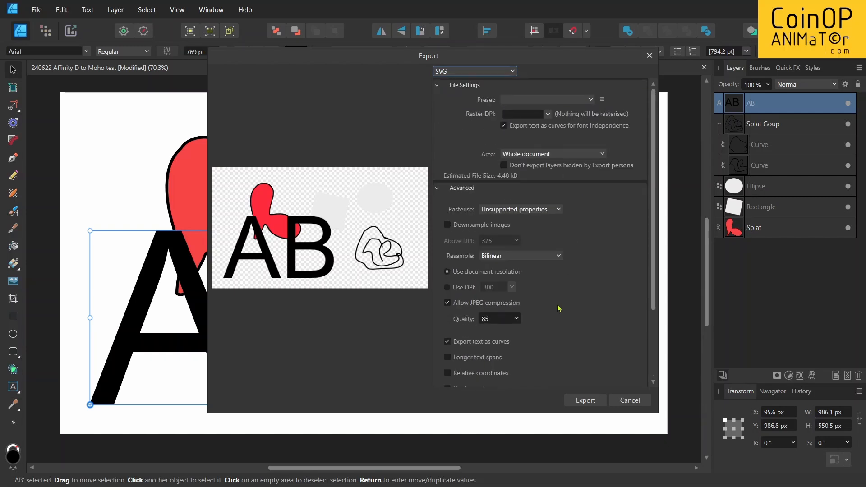
scroll(533, 243, down, 2)
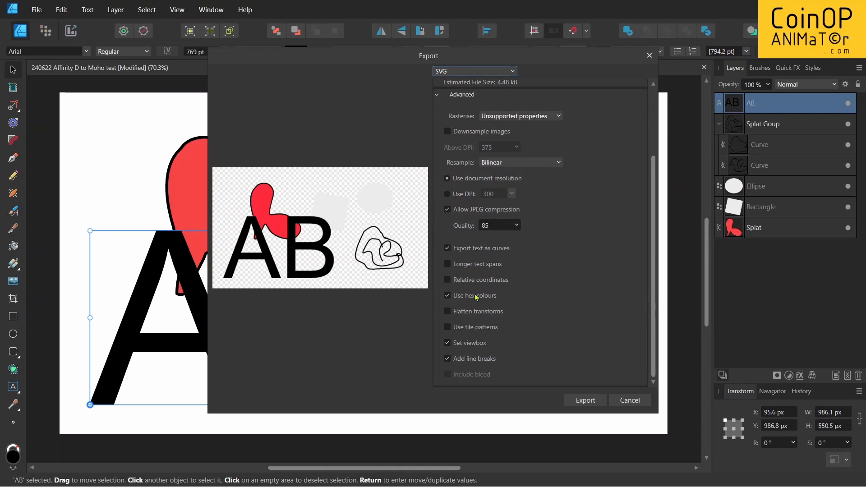
scroll(555, 323, up, 2)
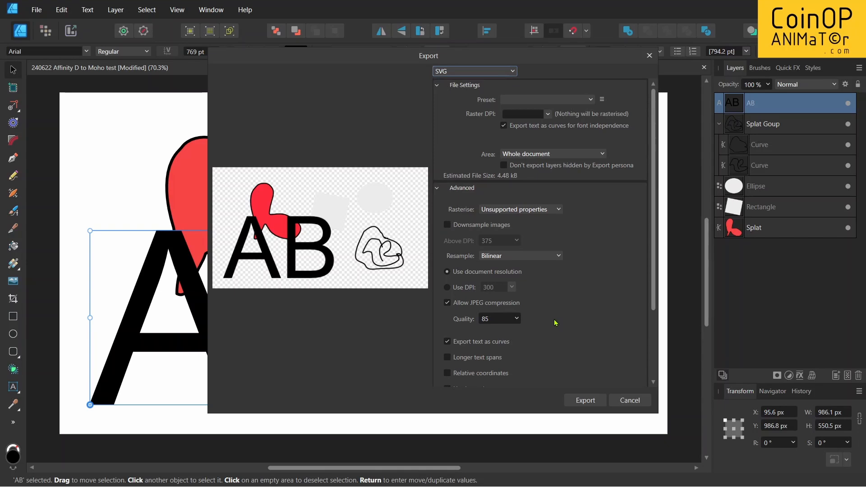
scroll(555, 323, down, 1)
scroll(563, 278, up, 1)
scroll(563, 278, down, 2)
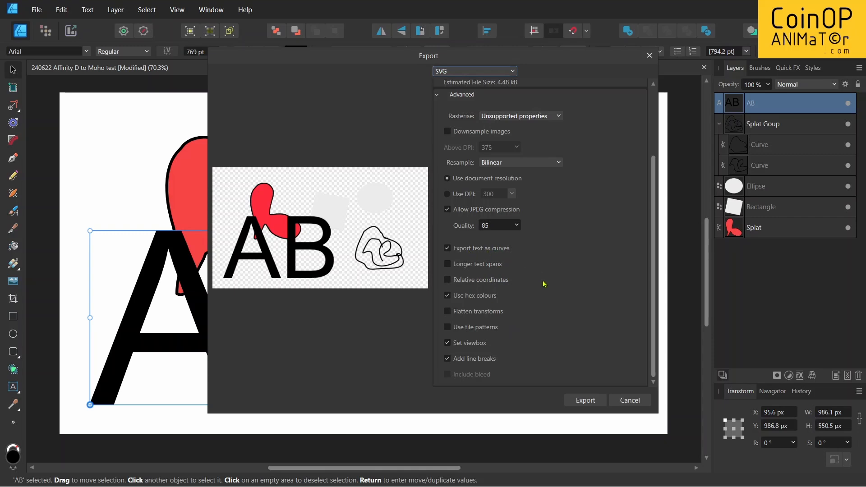
scroll(545, 284, up, 2)
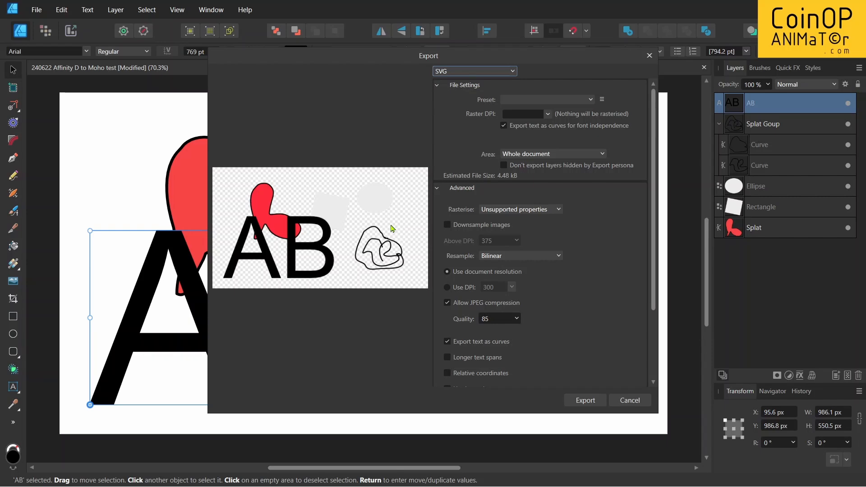
- Export the document as 240622 Affinity D to Moho test.svg in Documents, replacing the existing file
click(583, 401)
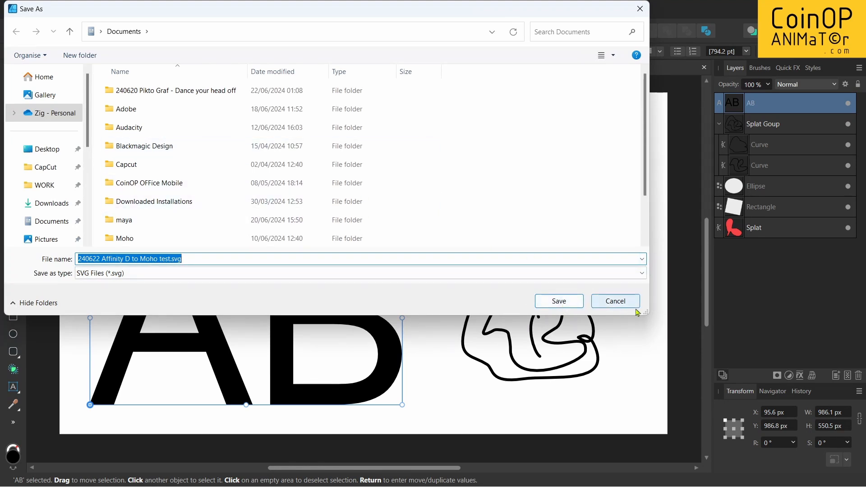
click(557, 300)
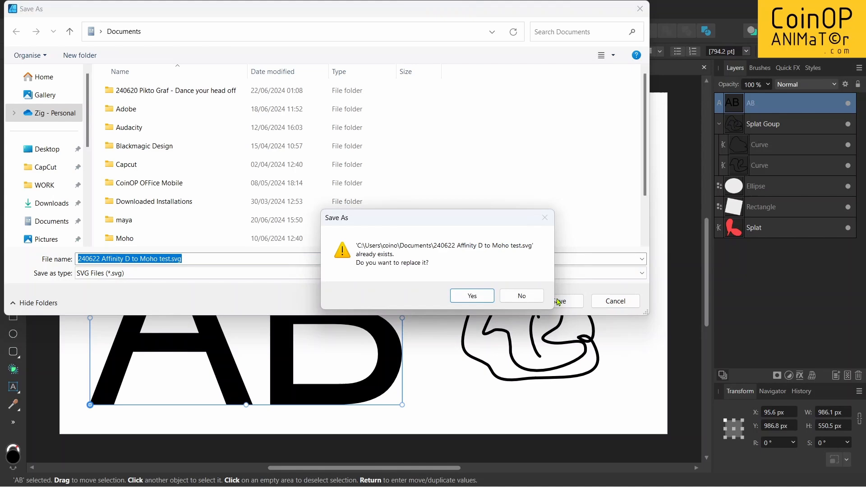
click(489, 297)
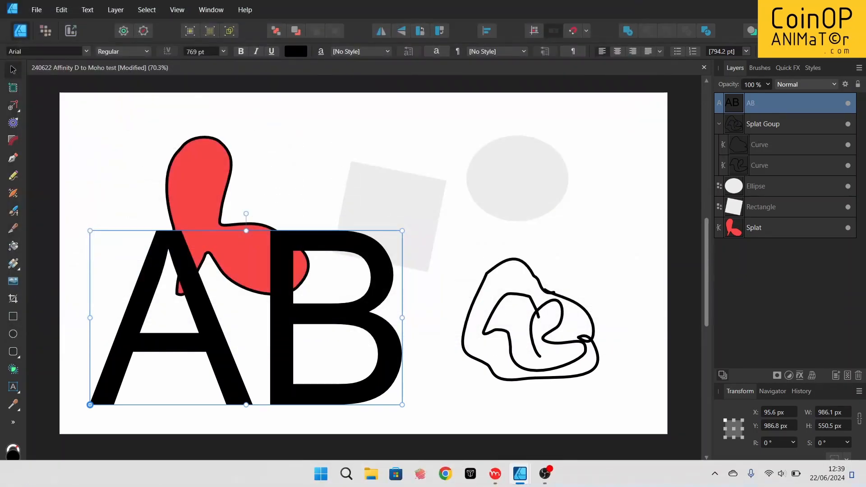
- Switch to Moho and choose 240622 Affinity D to Moho test.svg from Documents for an SVG import
click(495, 473)
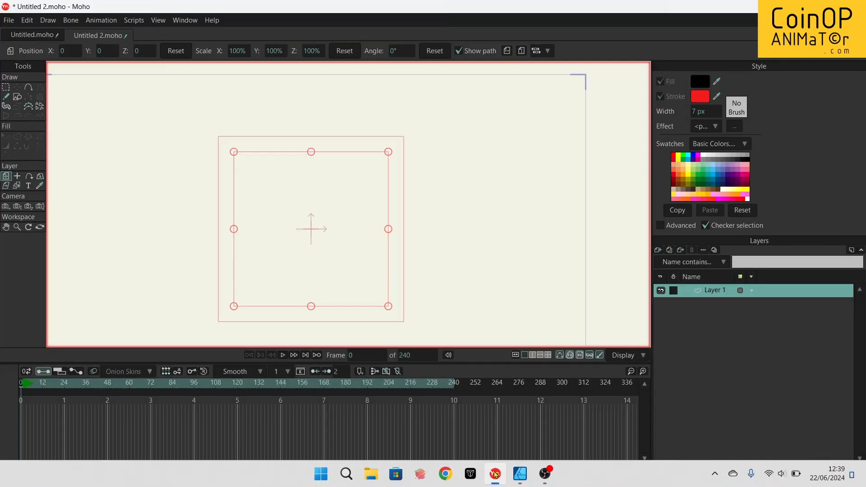
click(9, 20)
mouse_move(121, 206)
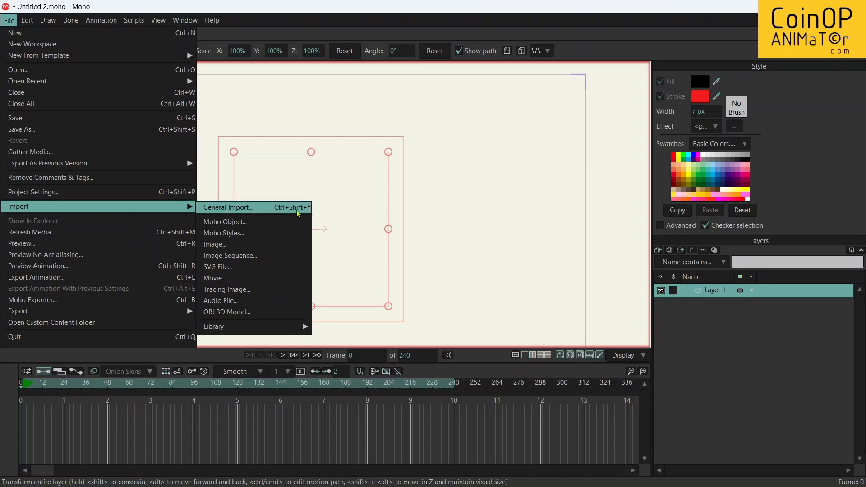
click(259, 275)
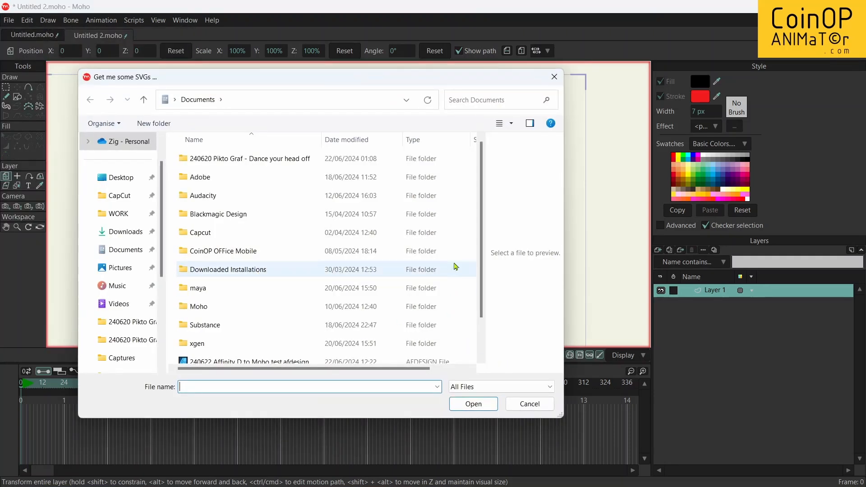
scroll(455, 262, down, 1)
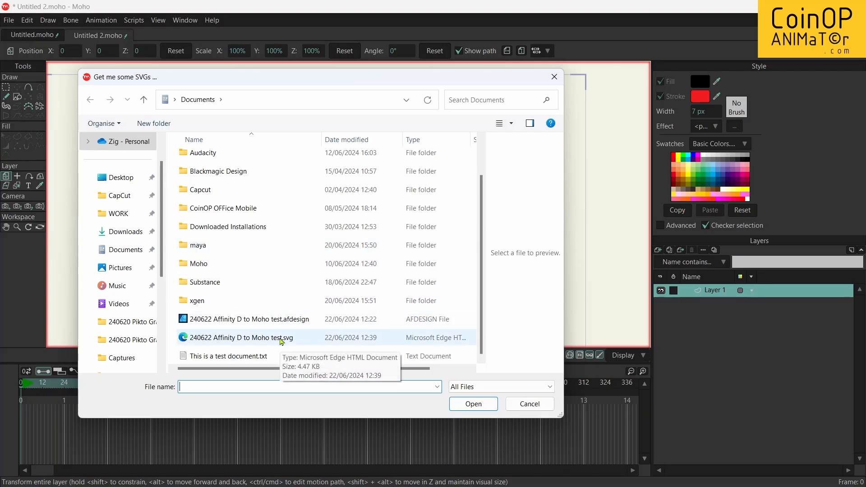
click(281, 339)
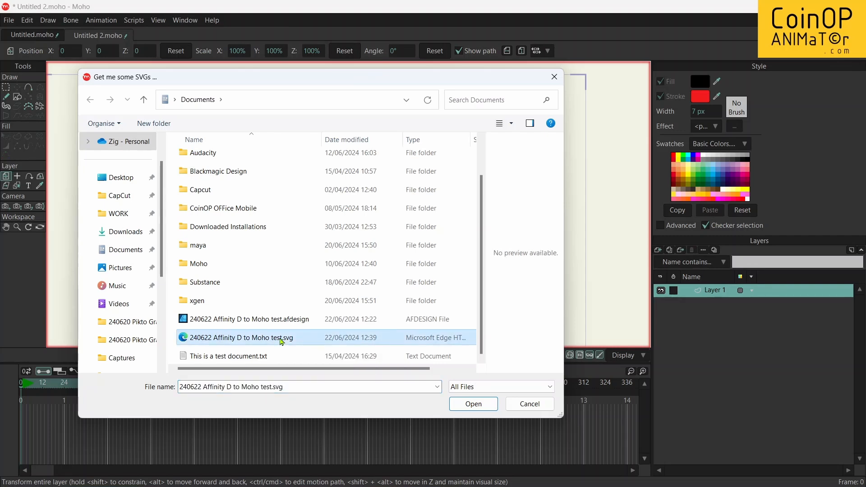
click(282, 338)
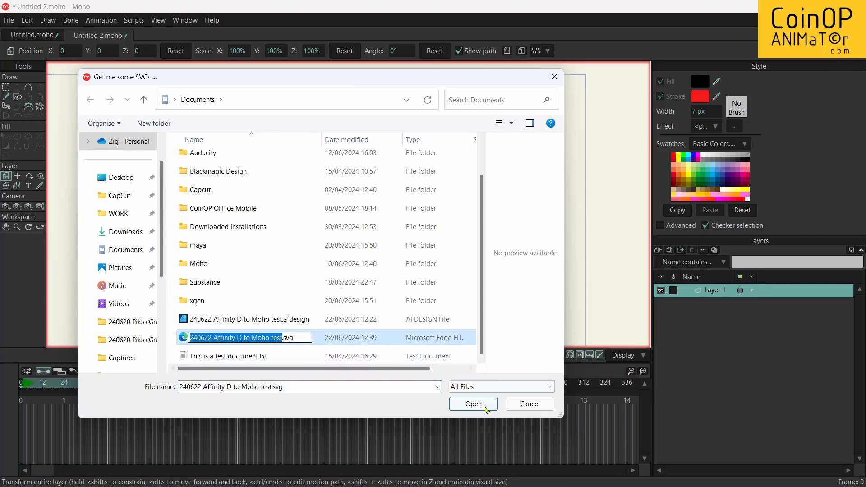
click(481, 406)
click(481, 407)
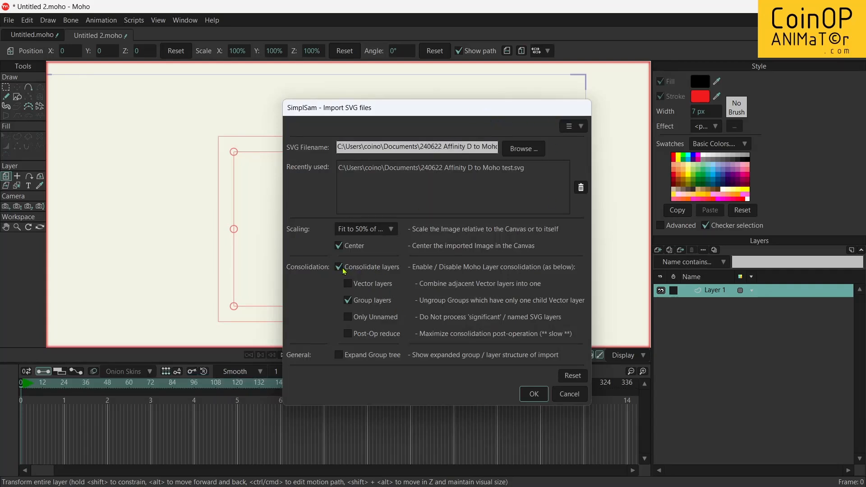
- Try toggling the Vector layers, Group layers and Consolidate layers options, then re-enable Consolidate layers with only Group layers
click(350, 300)
click(351, 289)
click(348, 289)
click(337, 267)
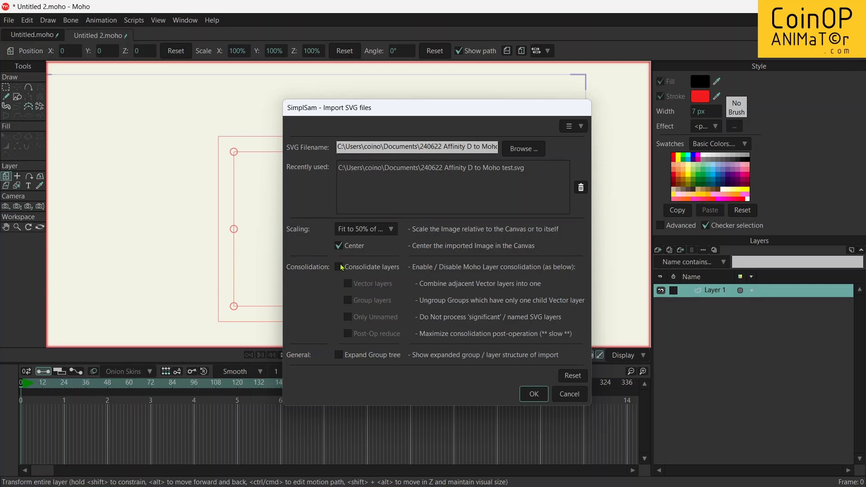
click(339, 267)
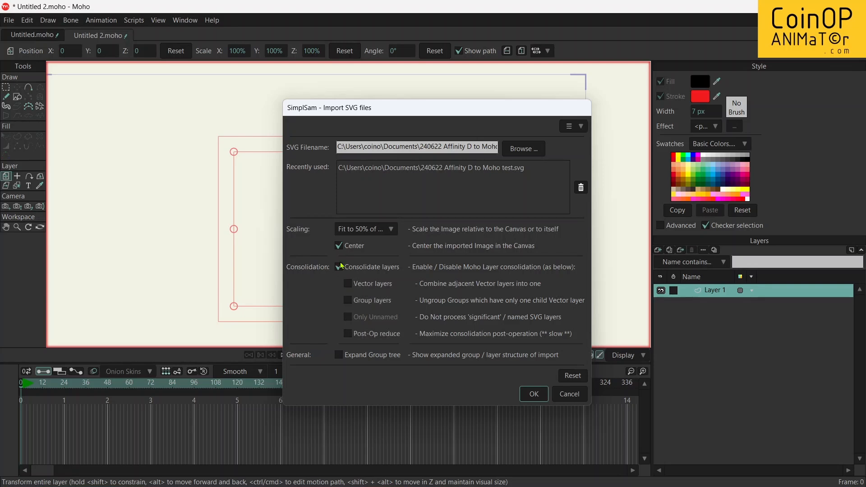
click(353, 302)
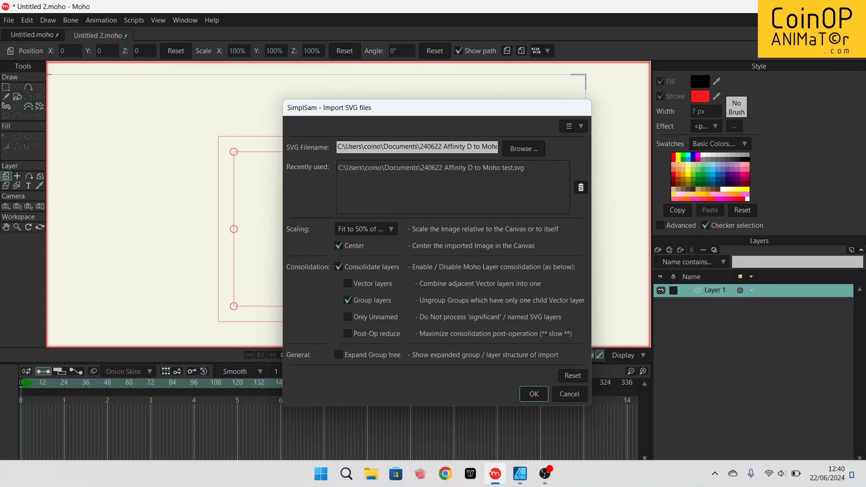
- Switch back to the artwork document in Affinity Designer 2
mouse_move(520, 473)
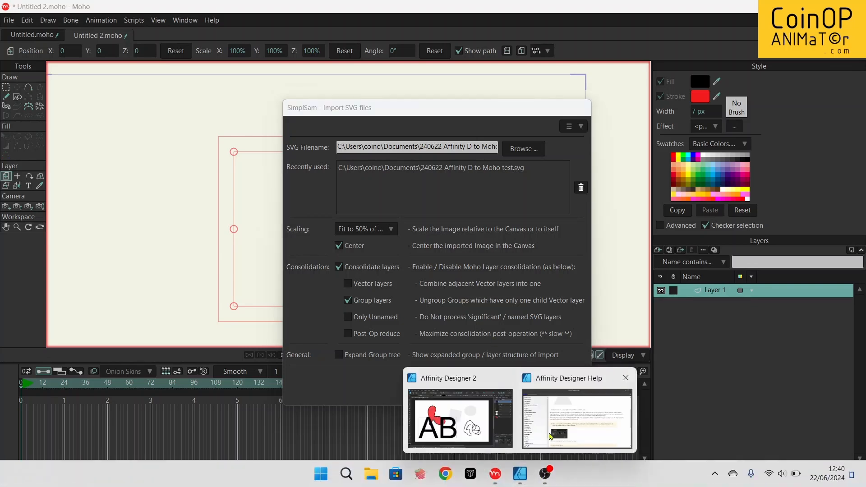
click(490, 417)
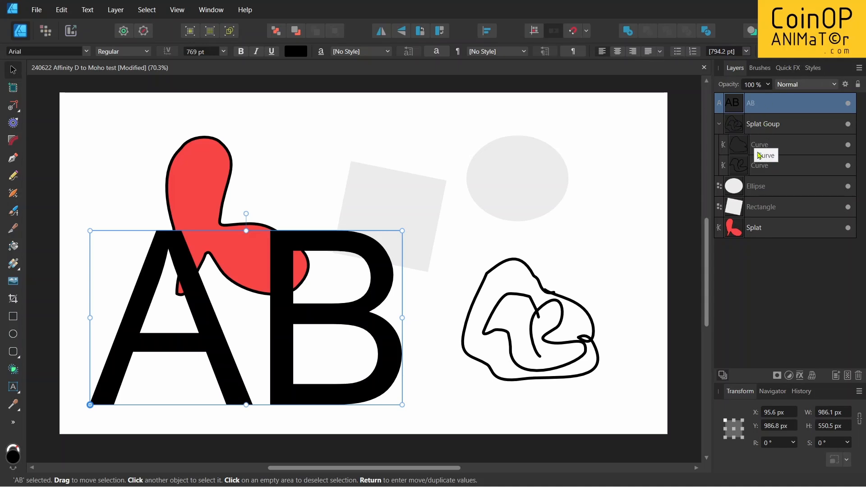
click(36, 10)
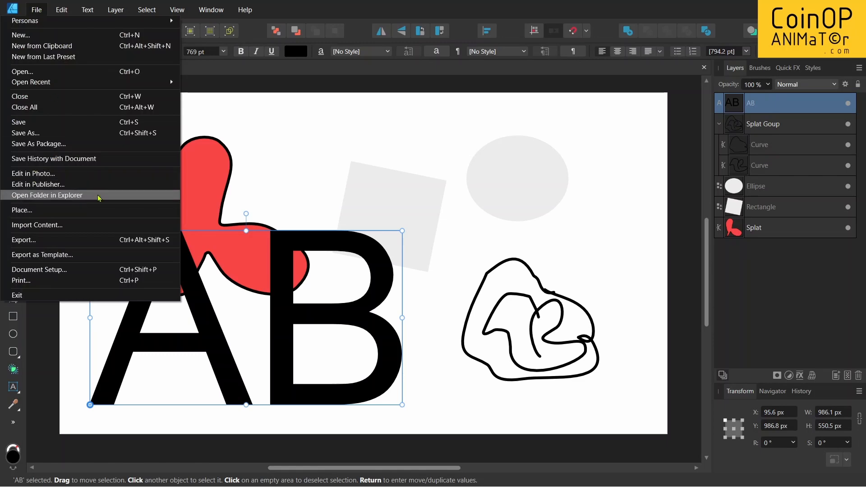
click(91, 228)
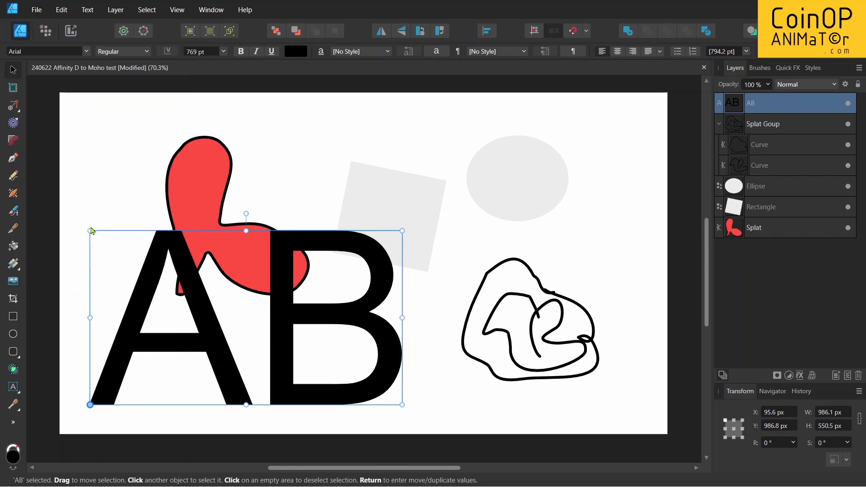
scroll(271, 203, down, 1)
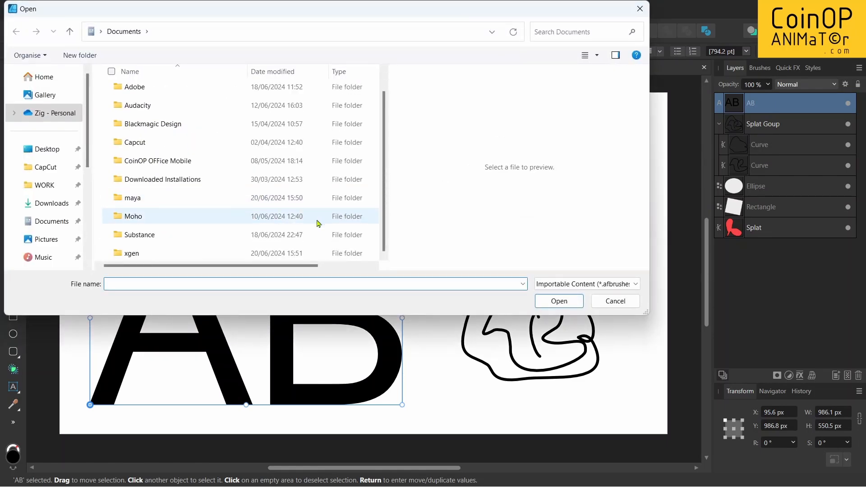
scroll(275, 221, up, 1)
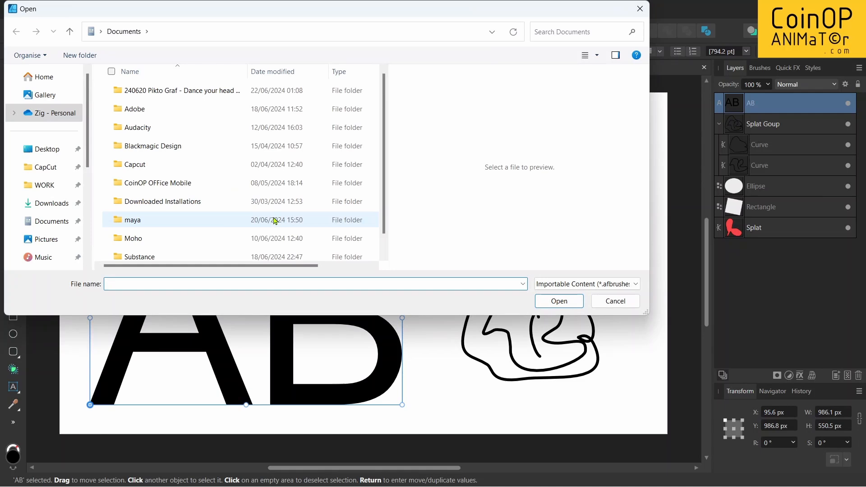
click(596, 285)
click(596, 294)
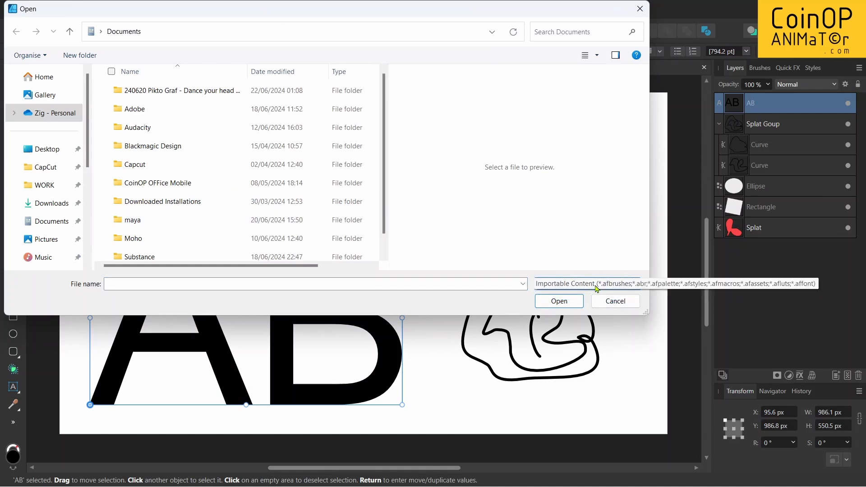
click(615, 302)
- Open the recently exported file 240622 Affinity D to Moho test.svg
click(36, 10)
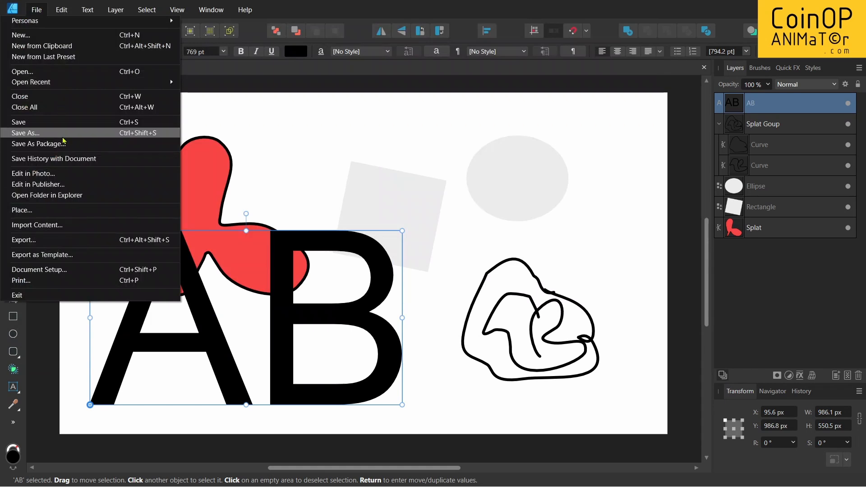
mouse_move(59, 82)
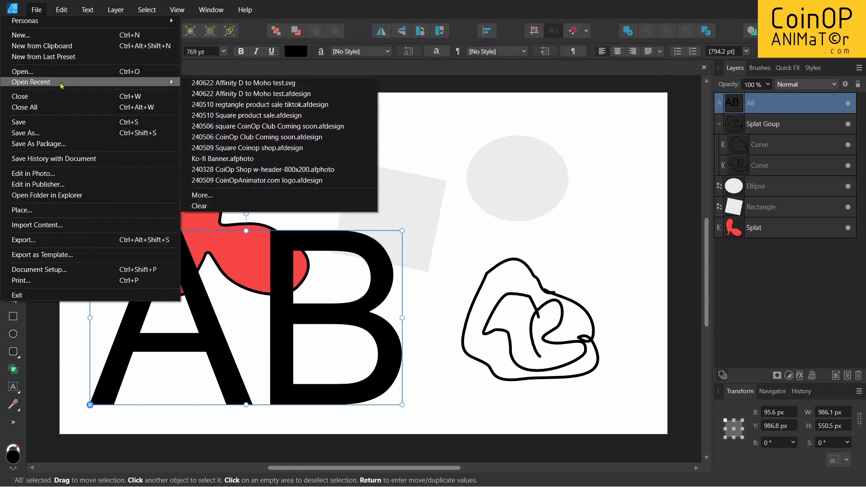
click(231, 85)
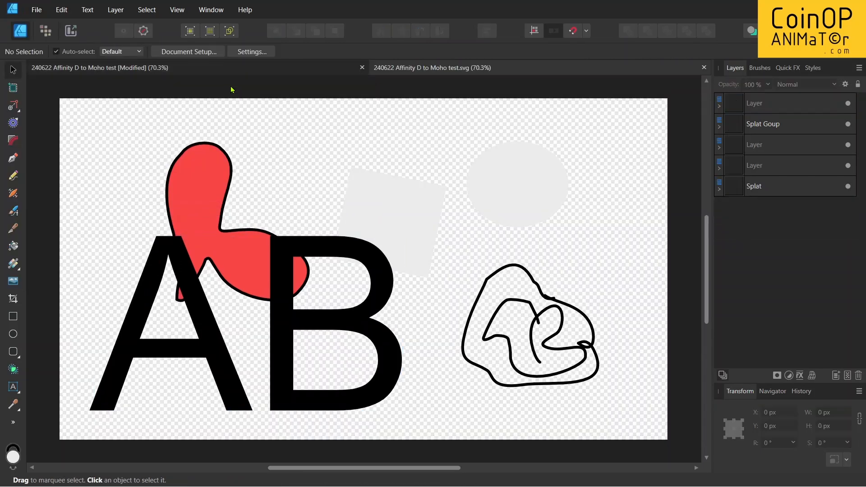
- Expand the AB layer, the A group and Splat Goup in the SVG, and compare its layer structure with the original document
click(719, 106)
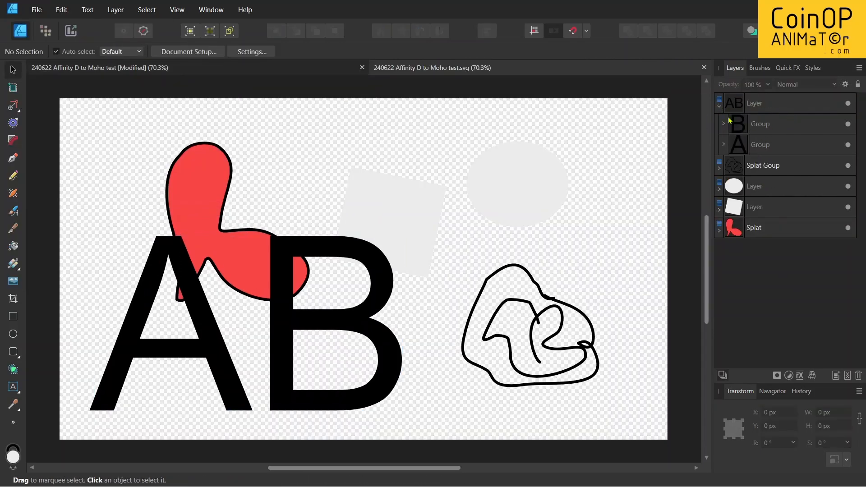
click(287, 67)
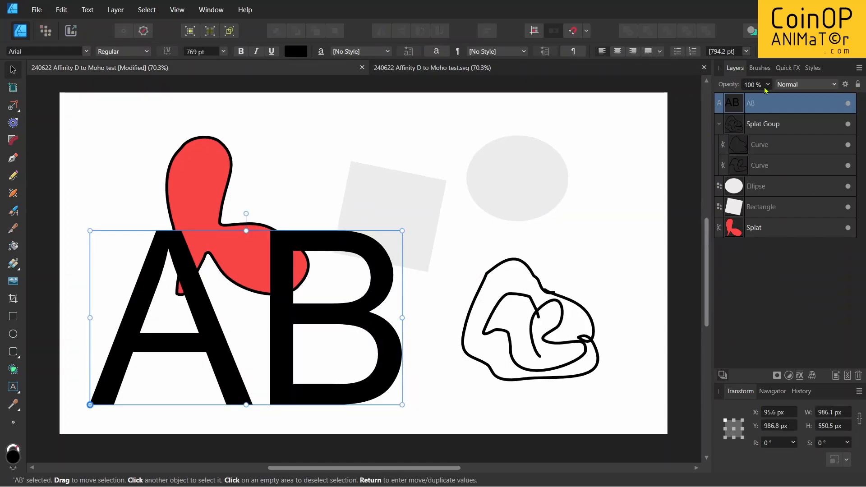
click(436, 68)
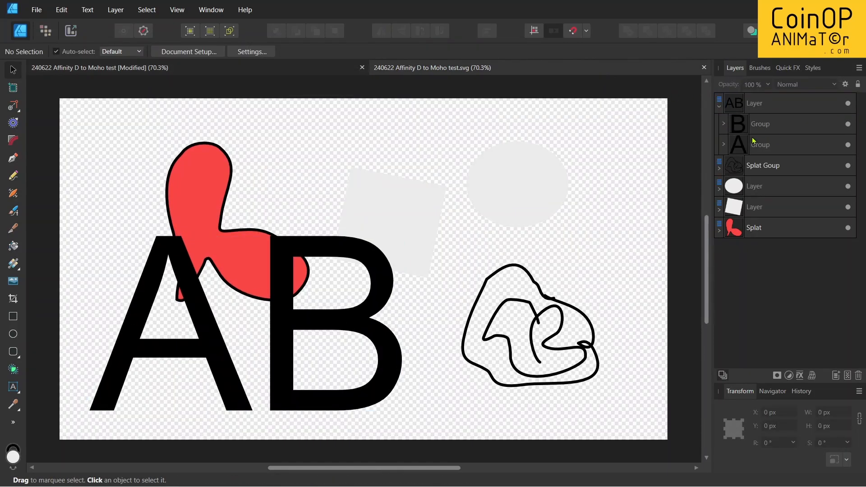
click(723, 144)
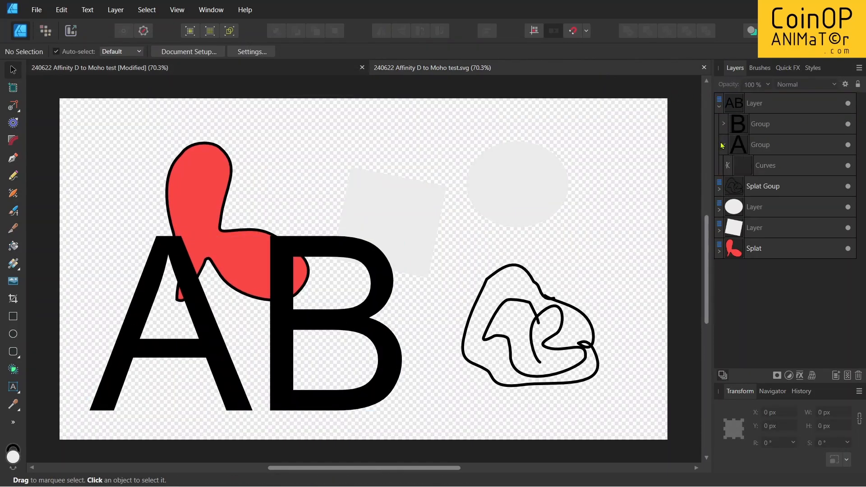
click(717, 190)
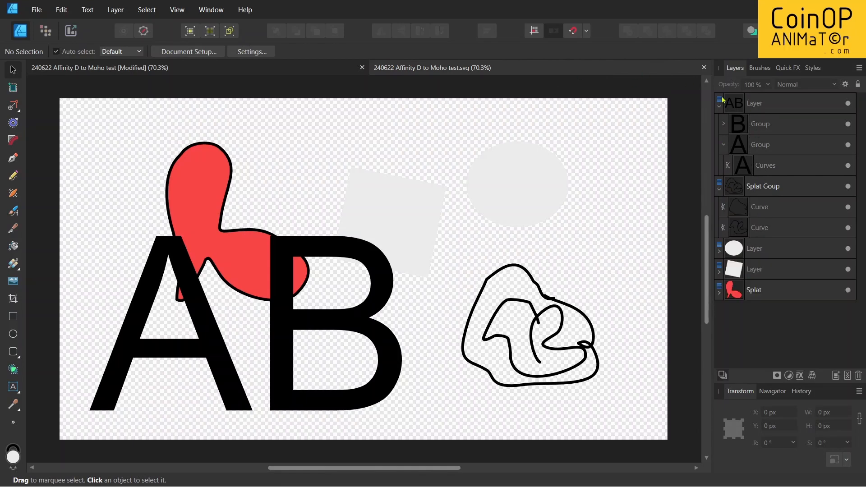
click(264, 68)
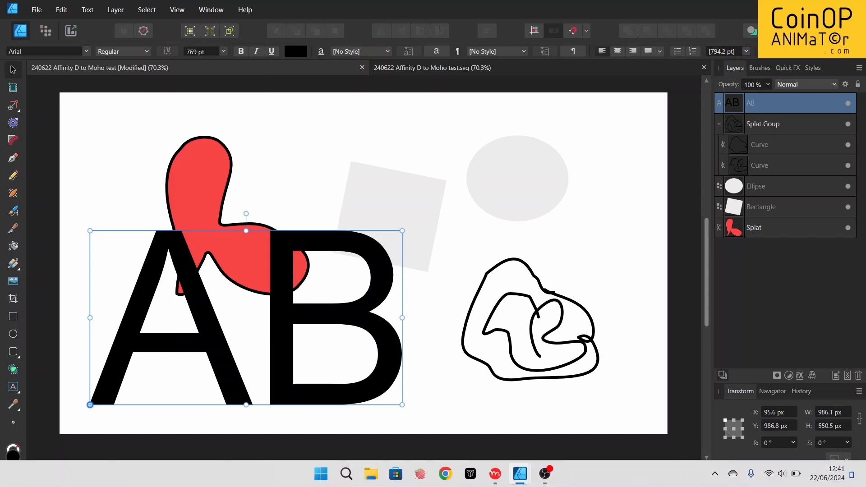
- Switch to Moho, import the SVG with only Group layers consolidated, and expand the 240622 Affinity D to Moho test group
mouse_move(500, 485)
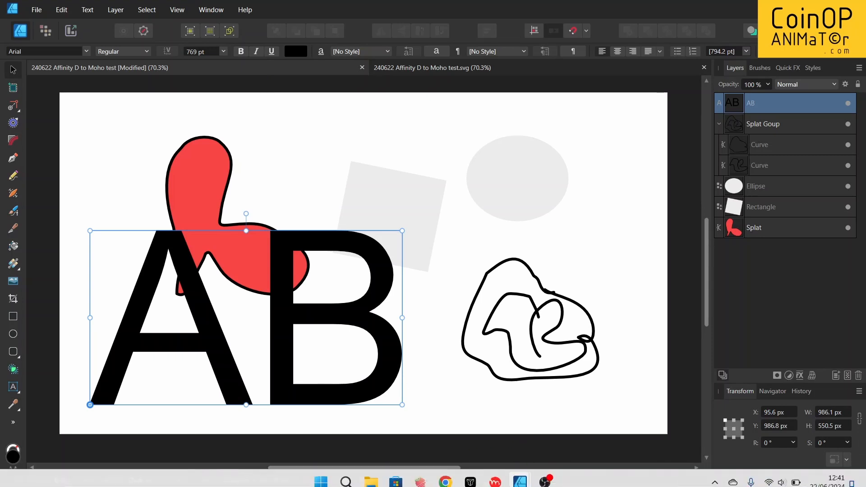
click(498, 482)
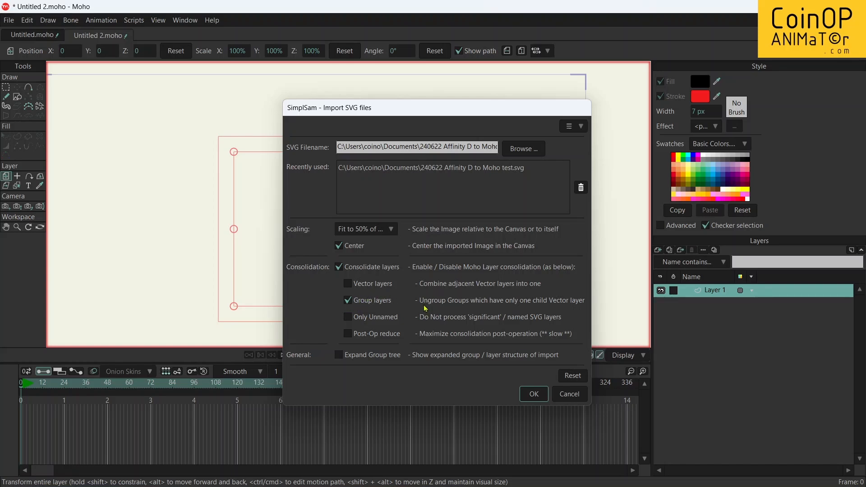
click(532, 395)
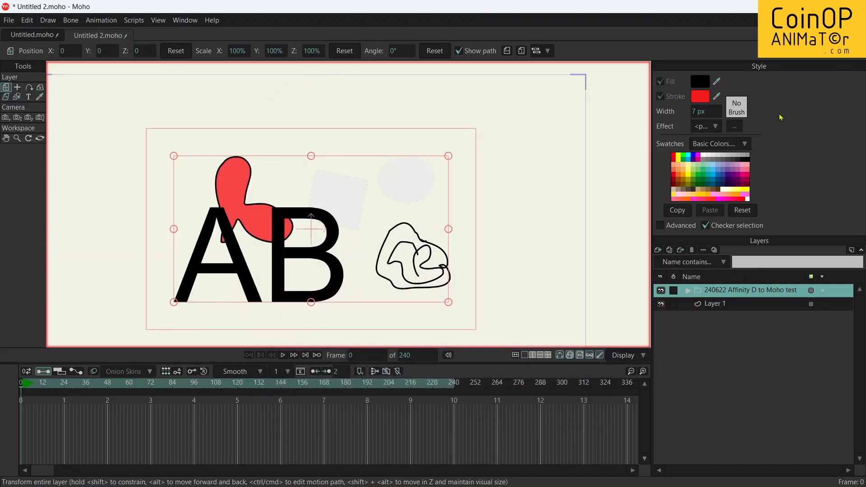
click(687, 291)
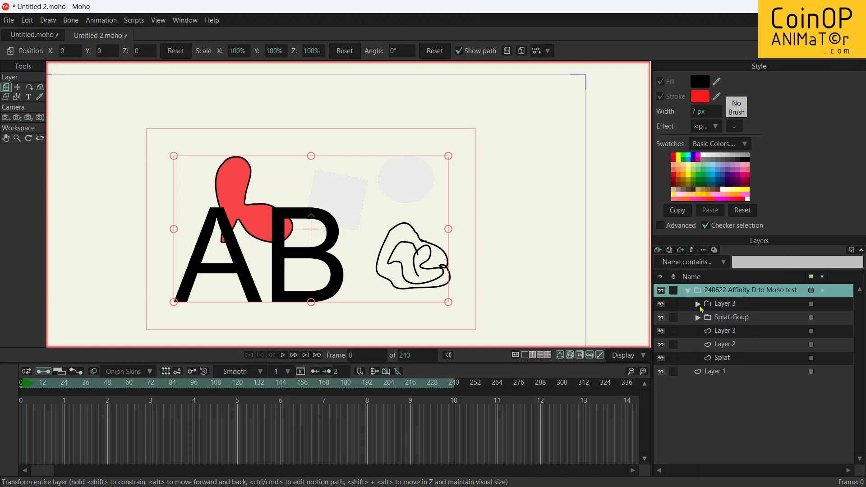
- Compare the imported layers in Moho with the original document and the SVG document in Affinity Designer 2
click(697, 304)
click(697, 304)
key(alt+Tab)
key(alt+Tab)
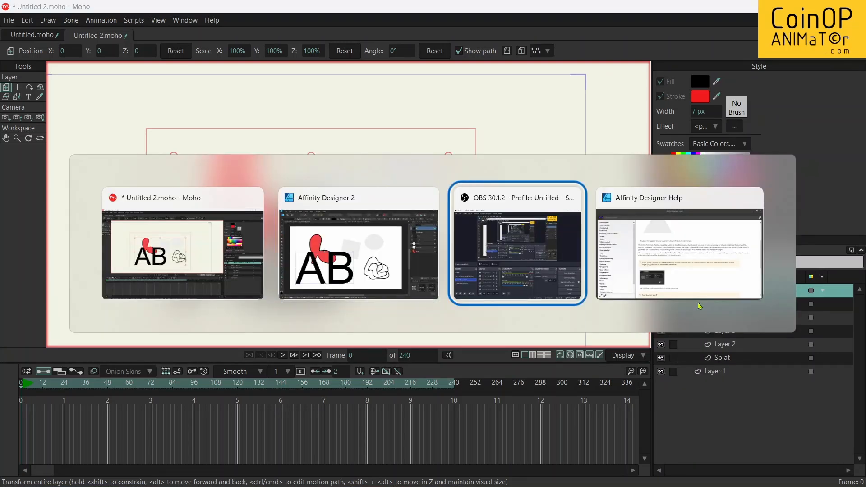
key(alt+Tab)
key(alt+Tab)
key(alt+Tab)
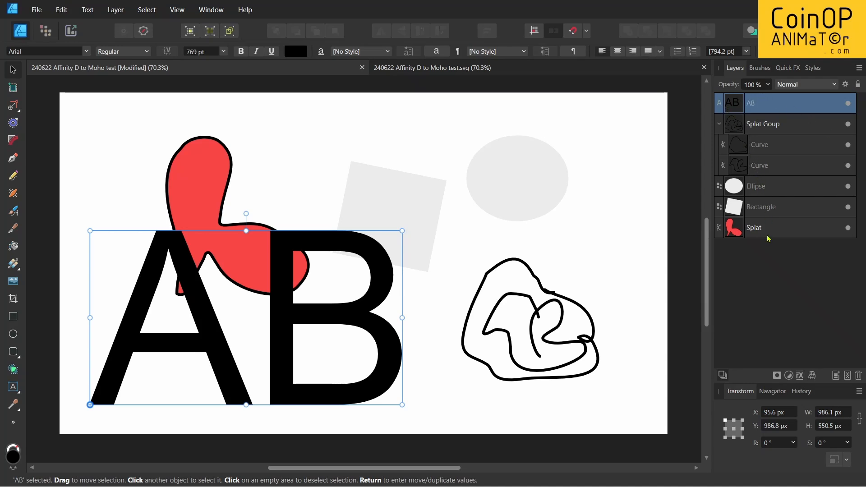
key(alt+Tab)
key(alt+Tab)
key(alt+Tab)
key(alt+Tab)
key(alt+Tab)
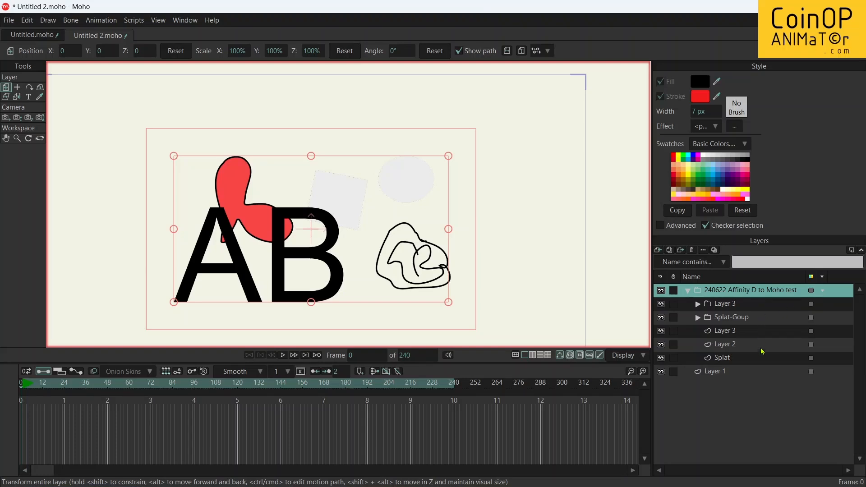
key(alt+Tab)
key(alt+Tab)
key(alt+Tab)
key(alt+Tab)
key(alt+Tab)
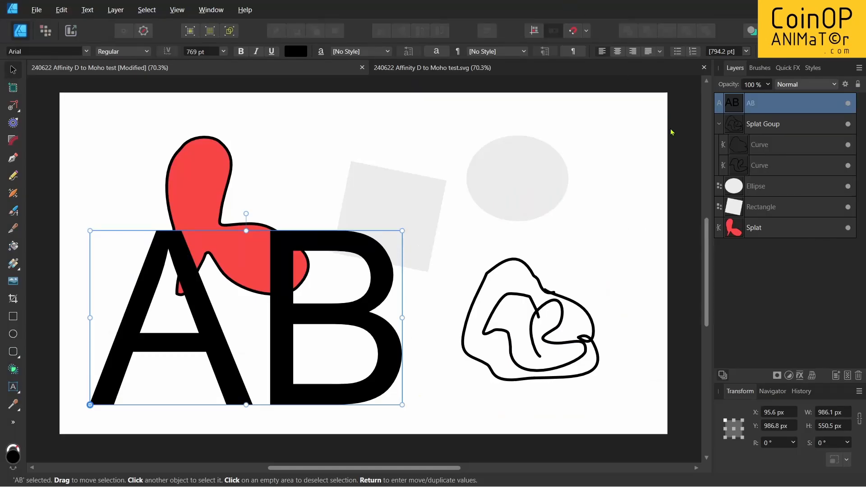
click(435, 68)
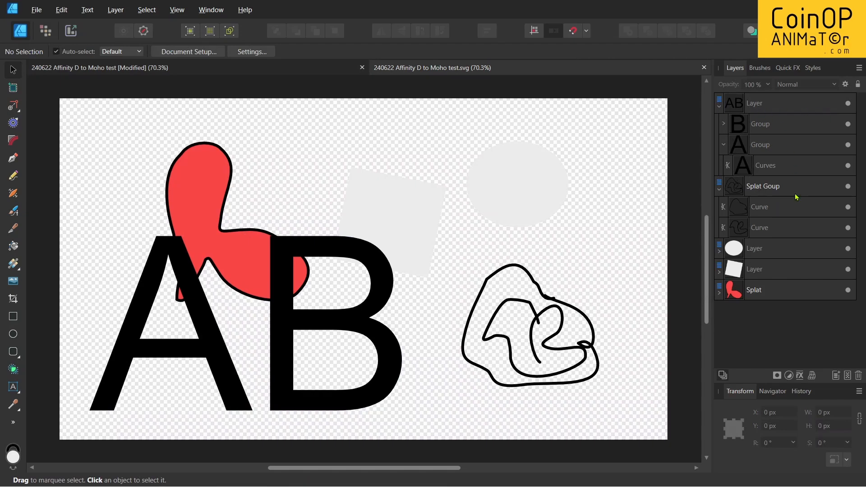
click(302, 67)
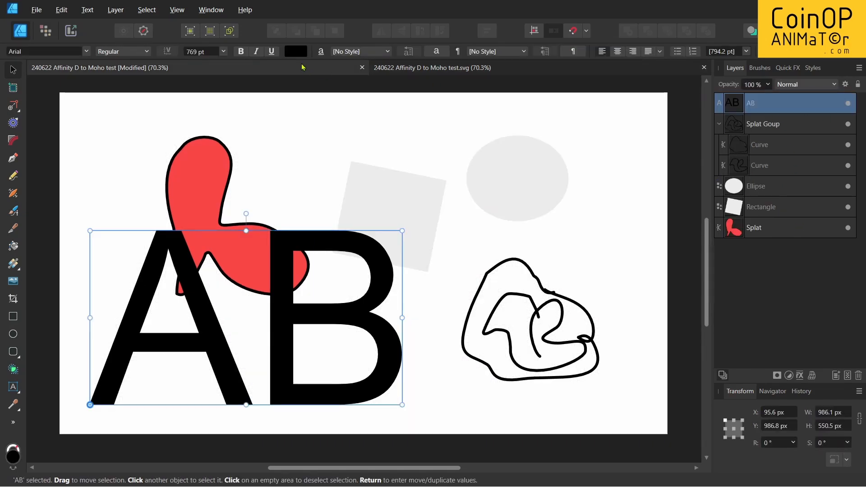
key(alt+Tab)
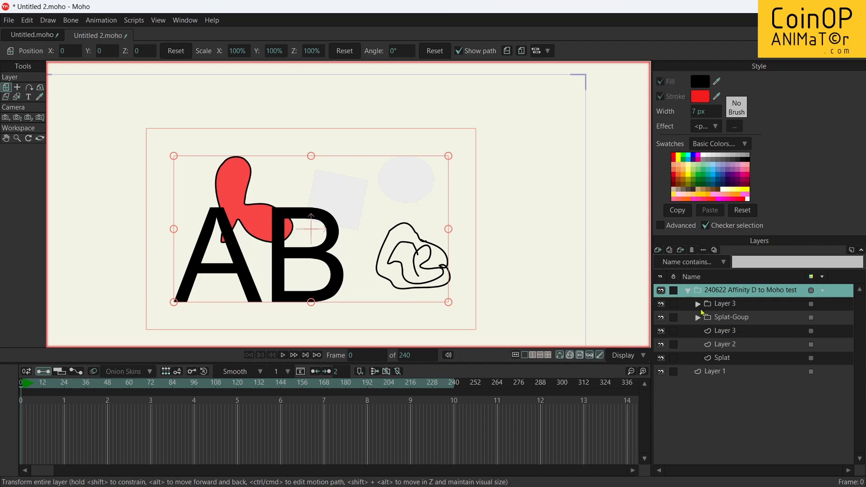
- Try transforming the imported AB lettering group in Moho, and undo the change
click(735, 306)
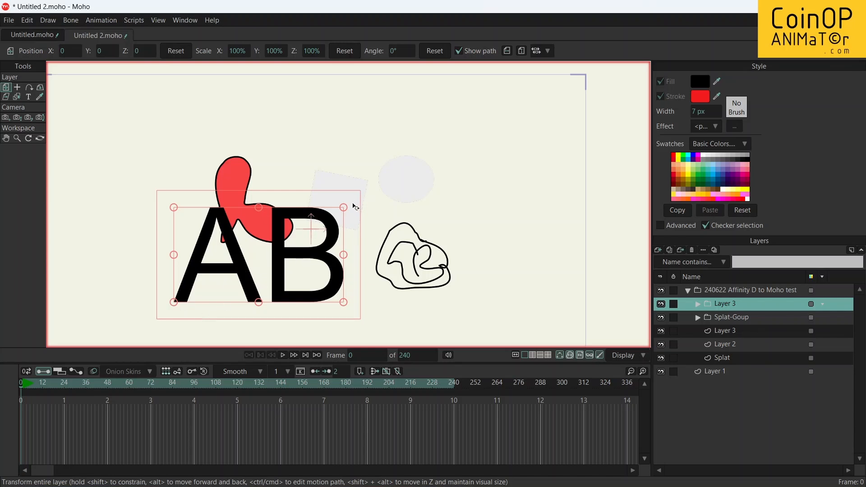
mouse_move(351, 207)
mouse_down()
mouse_move(339, 199)
mouse_move(345, 191)
mouse_up()
key(ctrl+z)
- Switch to Affinity Designer 2 and rotate the AB text in the original document by 6.4° about its lower-left corner
key(alt+Tab)
double_click(368, 325)
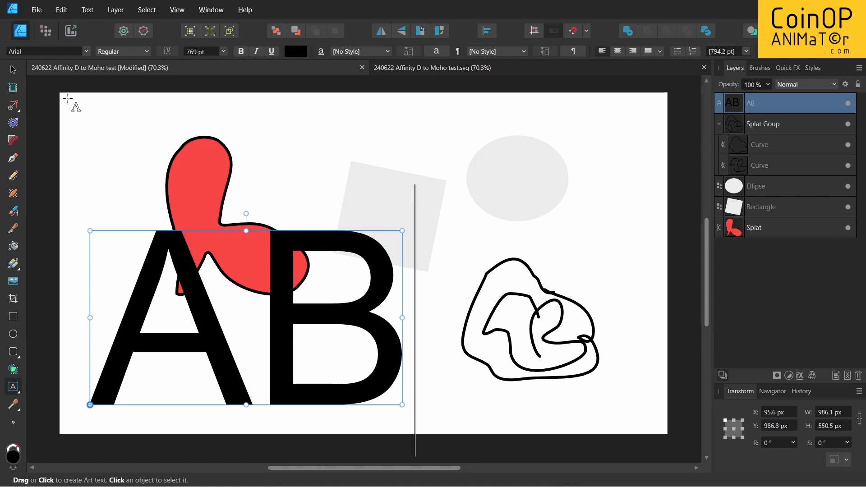
key(Escape)
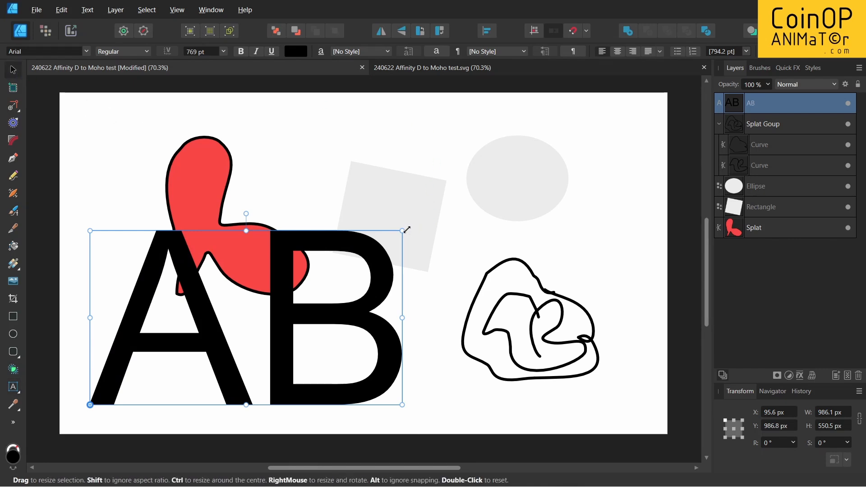
drag(408, 228, 410, 184)
- Switch back to Moho and select the imported ellipse's layer to inspect its vector shape up close
key(alt+Tab)
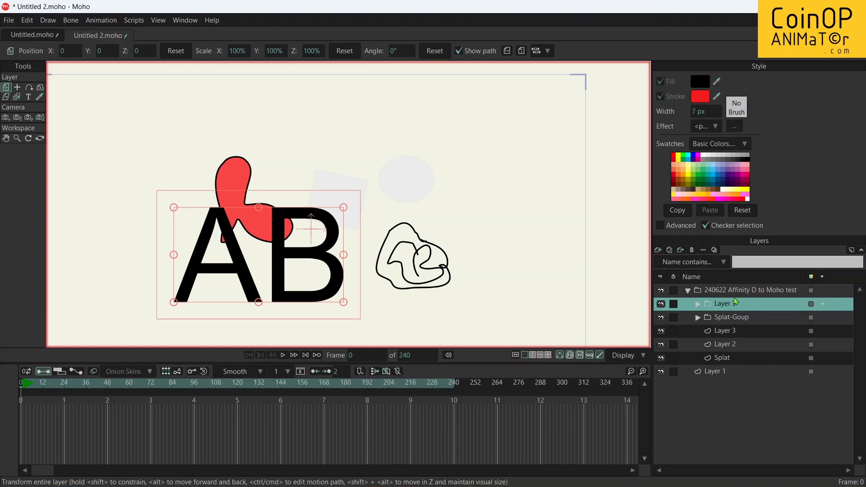
click(721, 331)
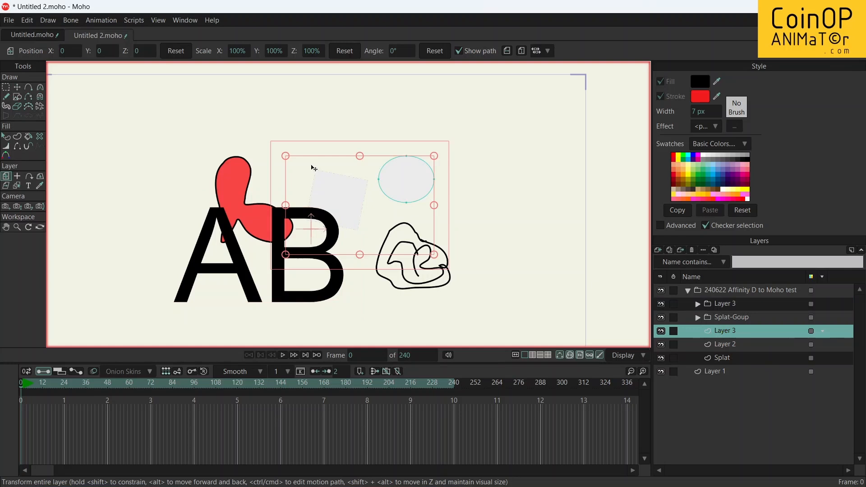
scroll(309, 166, up, 5)
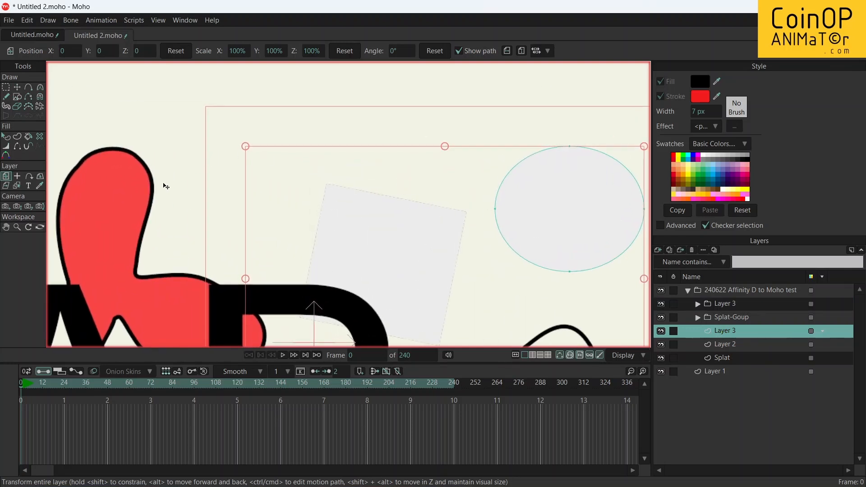
- Select the shape in the Splat layer and change its fill colour to light green
click(724, 357)
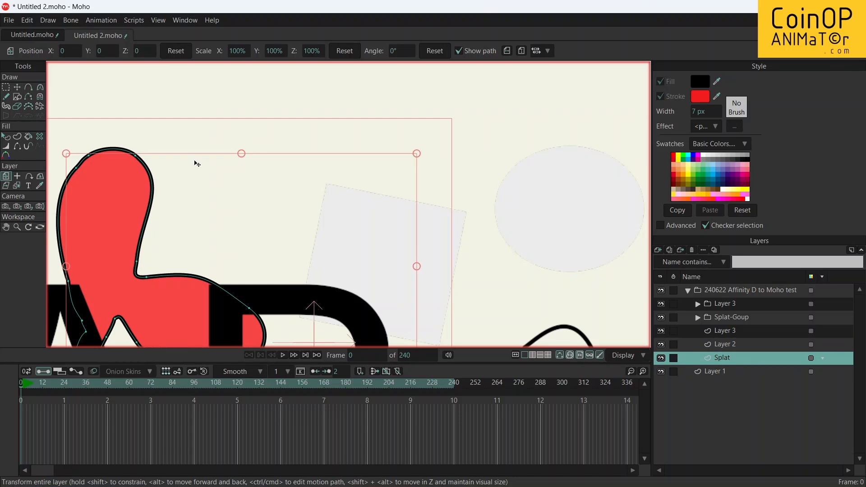
key(space)
drag(197, 163, 383, 163)
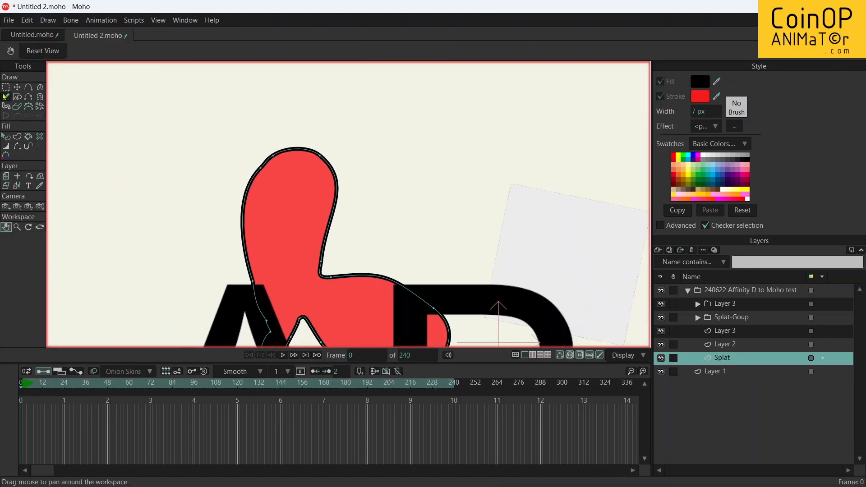
click(6, 136)
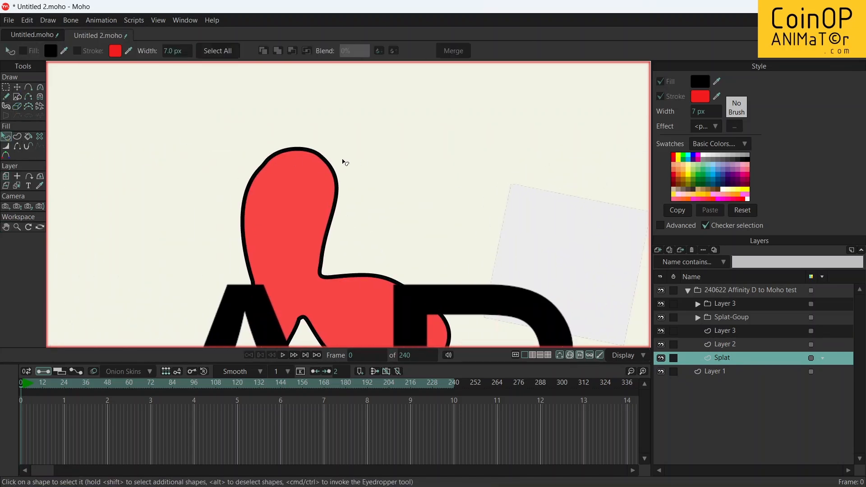
click(324, 163)
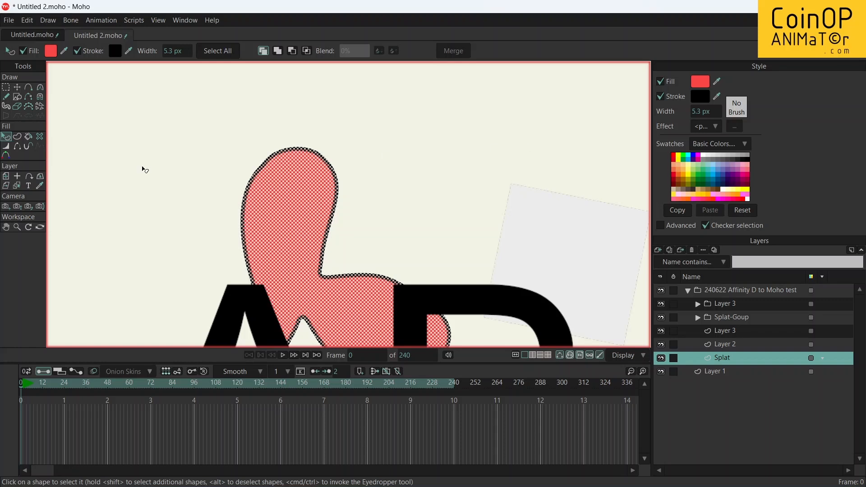
click(700, 82)
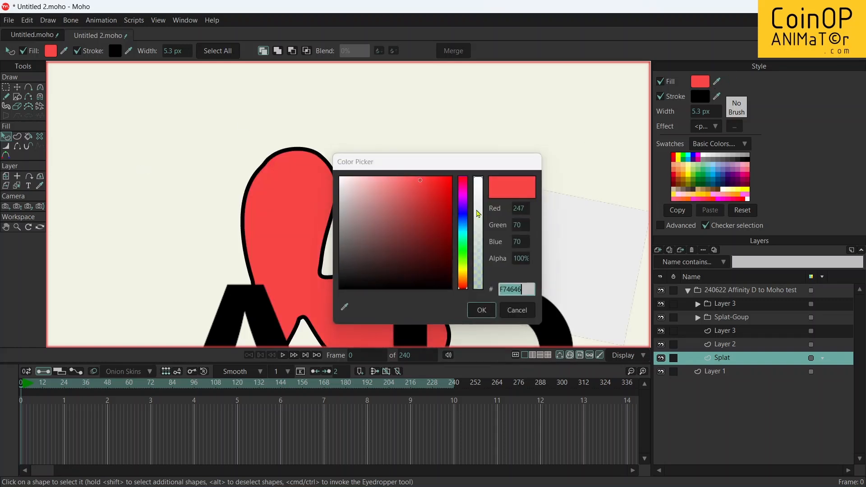
drag(426, 228, 462, 244)
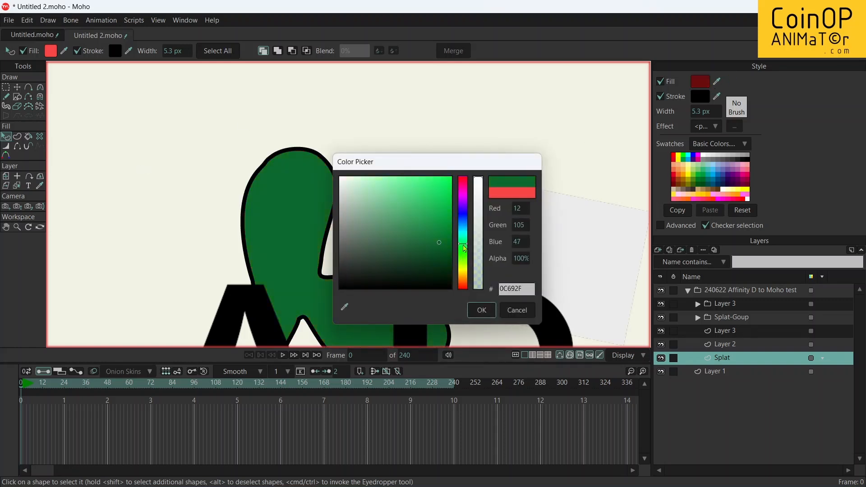
drag(406, 202, 406, 195)
click(482, 309)
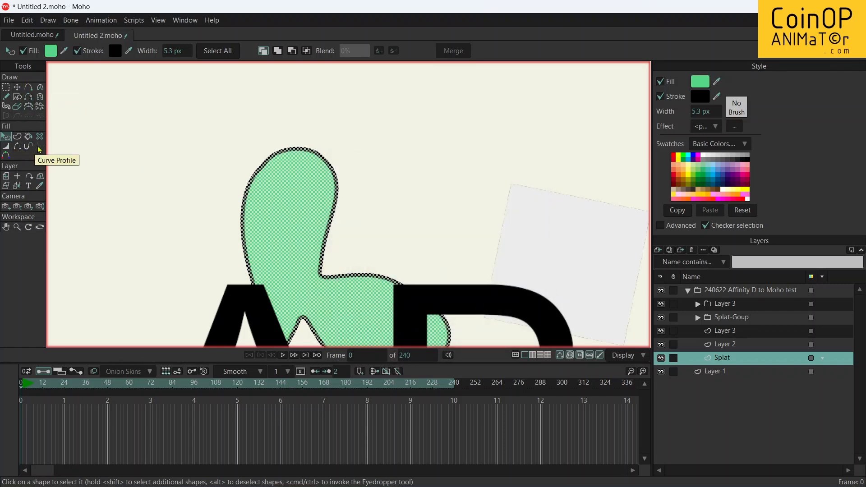
- Hide the outline segment along the upper-left side of the Splat shape with the Hide Edge tool
click(18, 146)
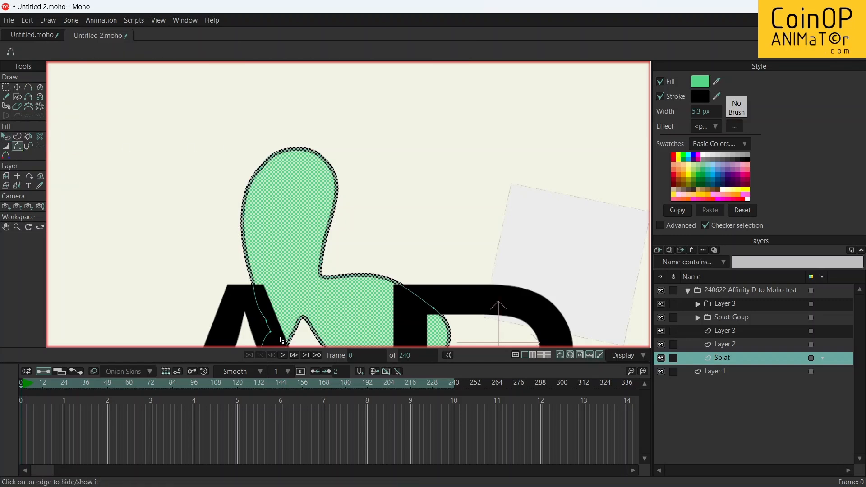
click(242, 224)
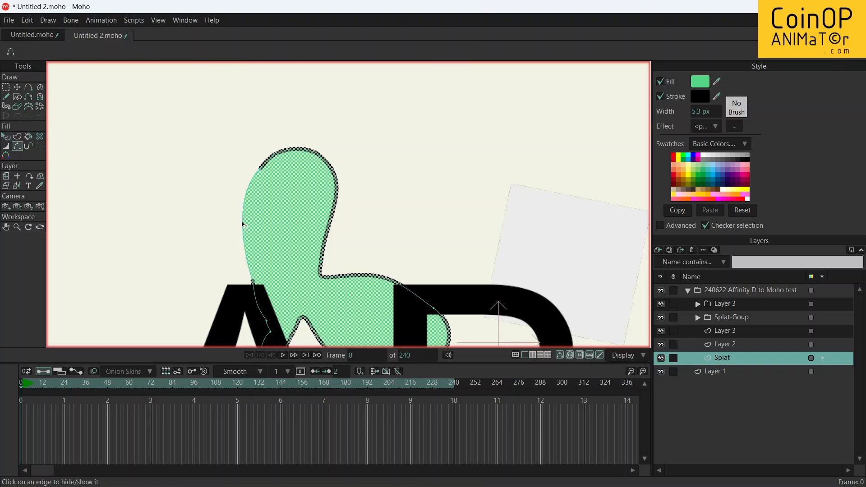
scroll(273, 220, down, 5)
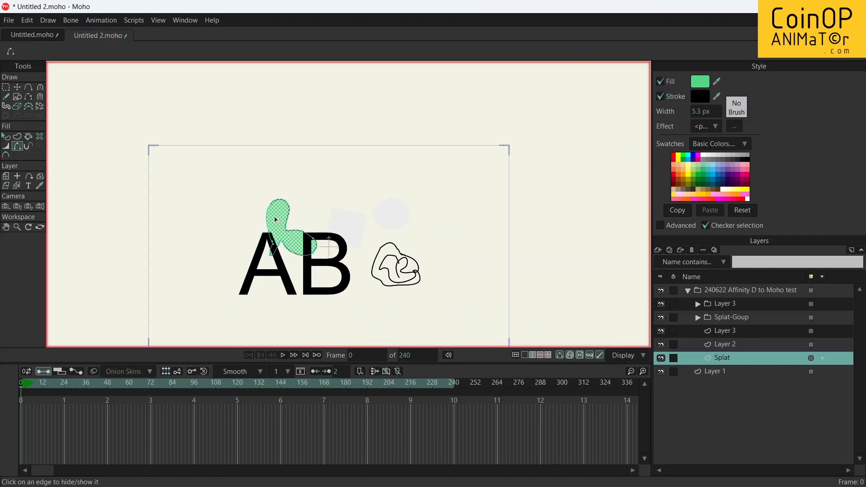
scroll(276, 220, up, 2)
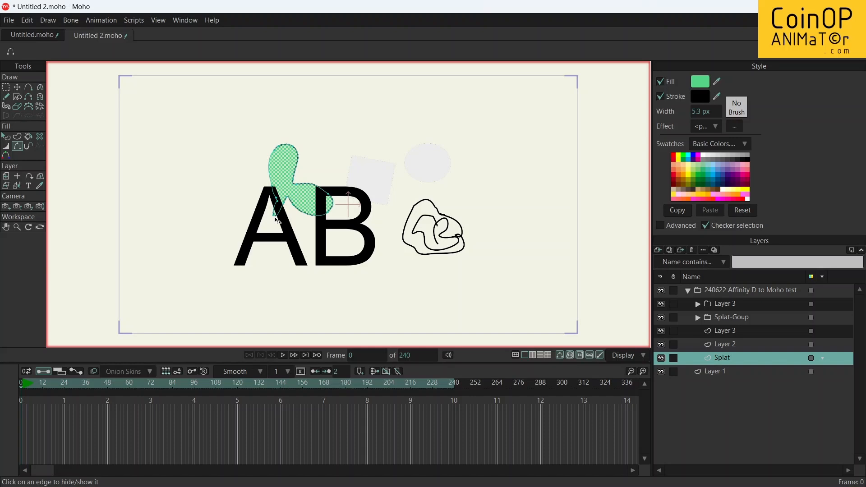
- Switch to Affinity Designer 2 and select the B group in the 240622 Affinity D to Moho test.svg document
mouse_move(528, 478)
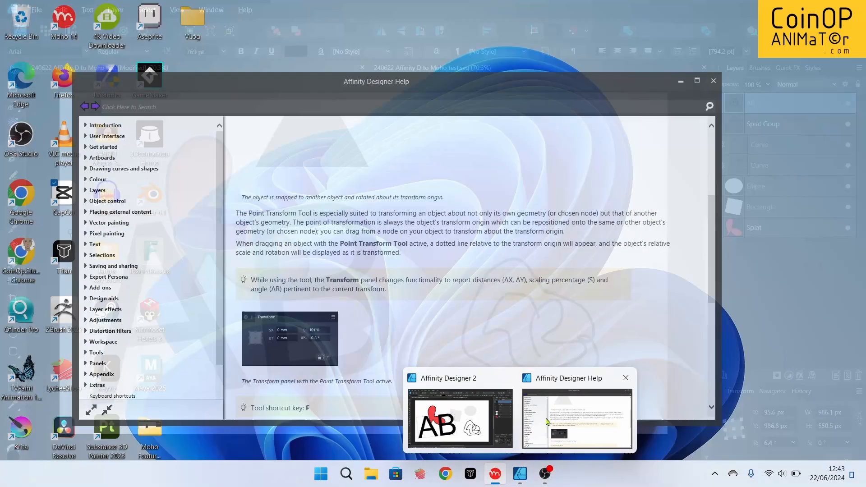
mouse_move(557, 422)
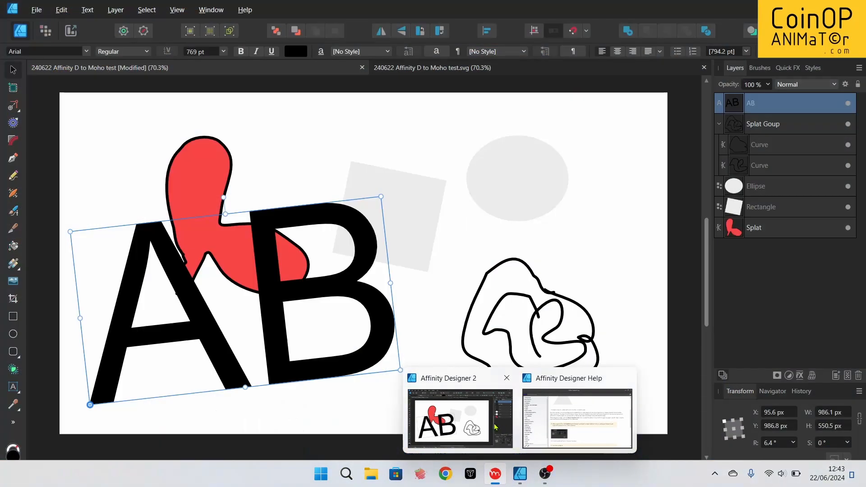
click(493, 422)
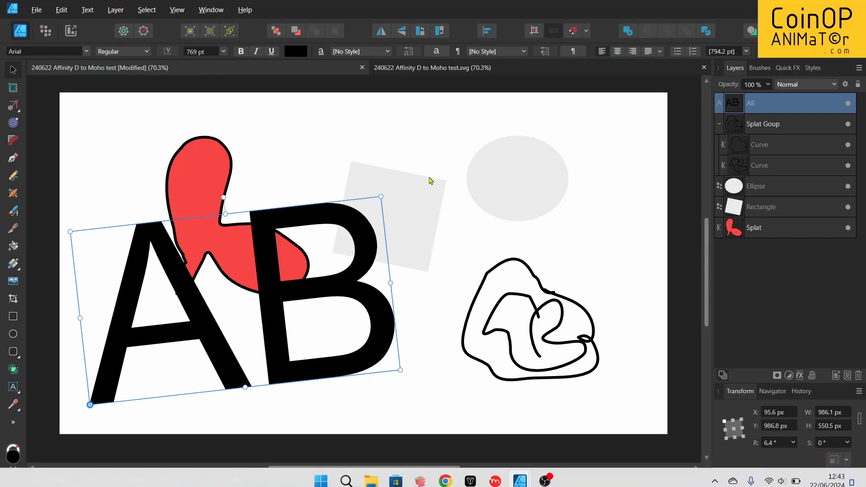
click(464, 69)
click(309, 315)
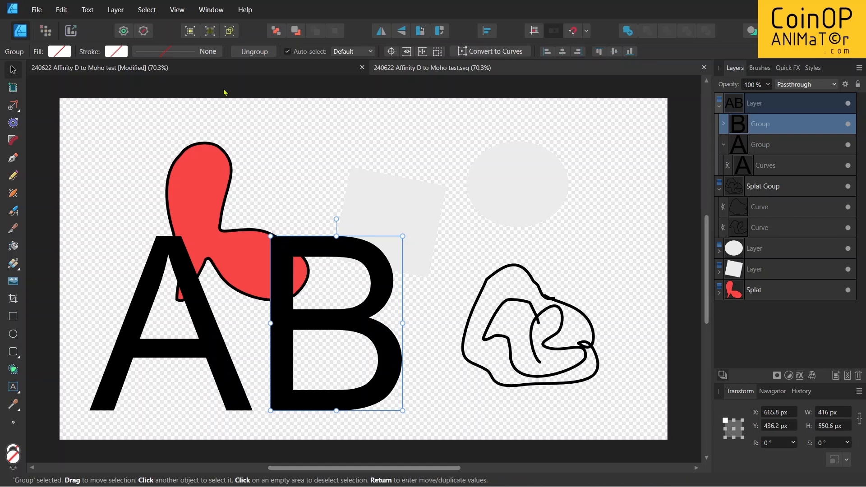
- Check the original AB text's transform origin, and move the B group's origin in the SVG document to its lower-left corner
click(220, 74)
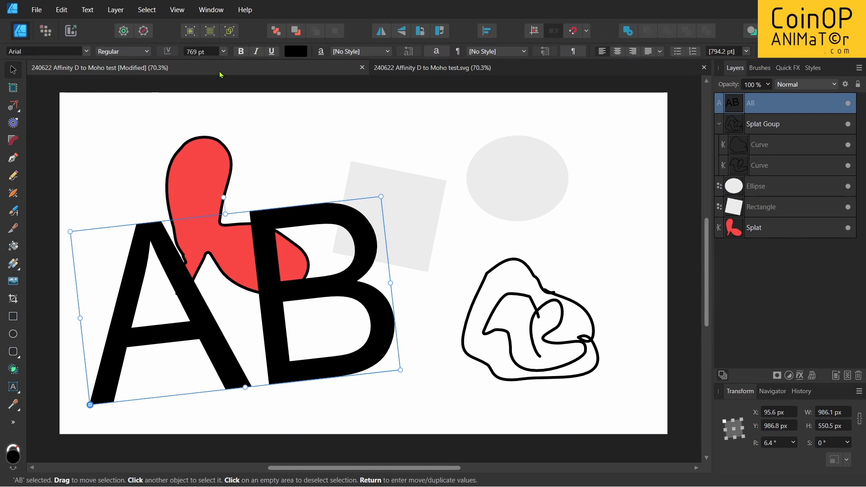
click(472, 71)
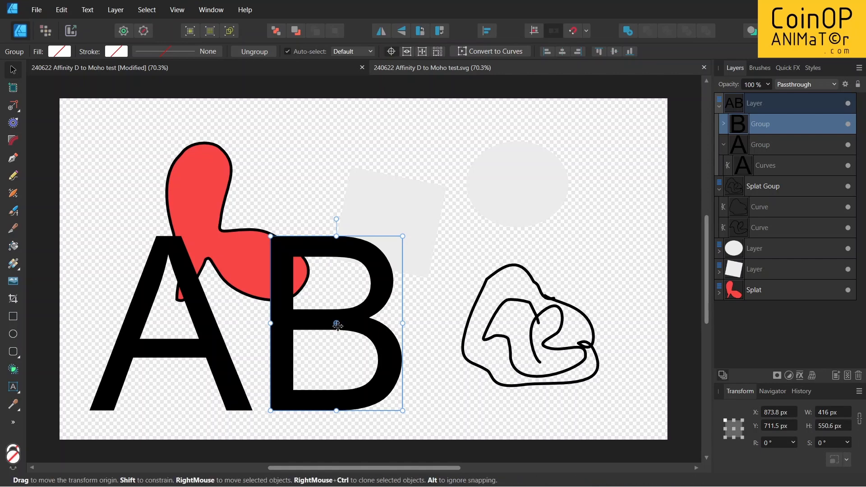
drag(337, 323, 270, 411)
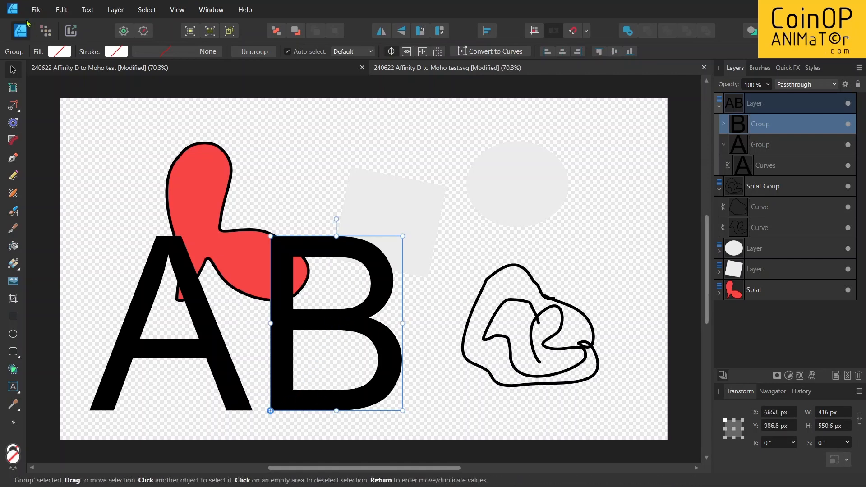
- Export the whole document as an SVG with text as curves, saved in Documents as 240622 Affinity D to Moho test2.svg
click(37, 10)
click(120, 240)
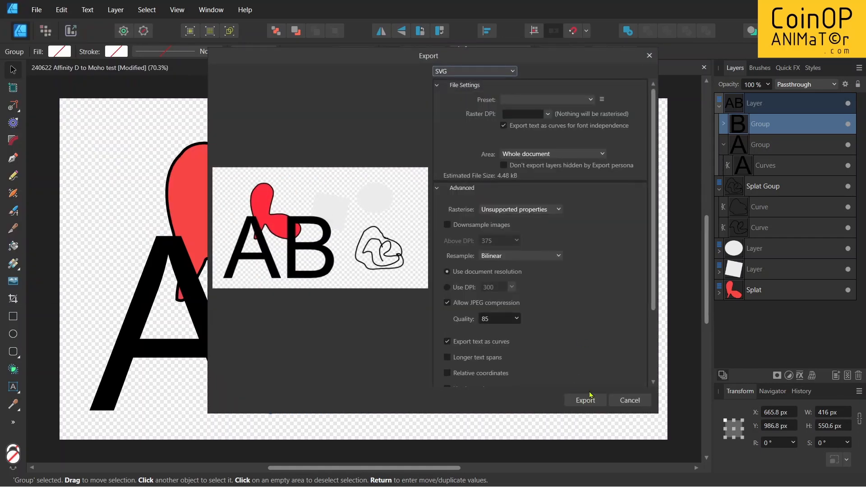
scroll(568, 368, down, 3)
scroll(568, 368, up, 2)
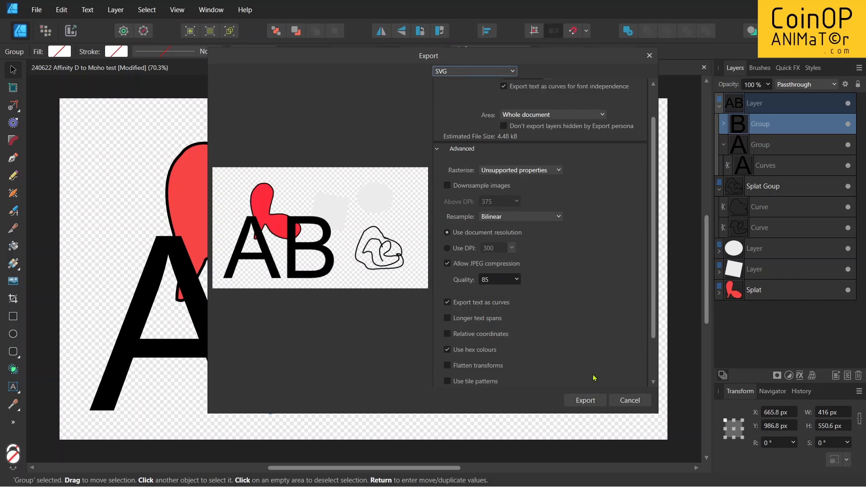
click(584, 400)
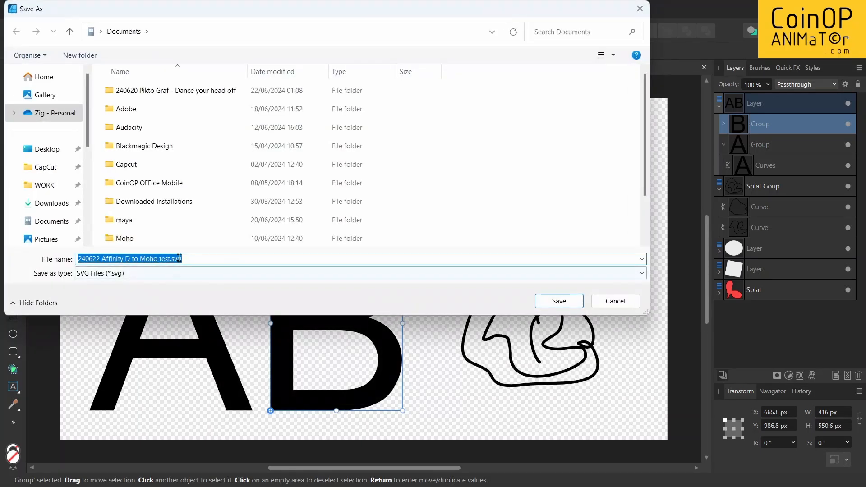
click(171, 258)
text(2)
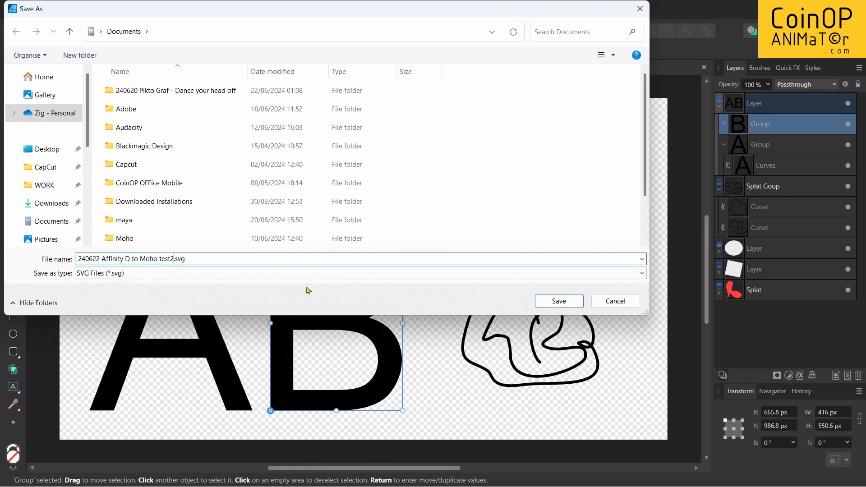
click(577, 301)
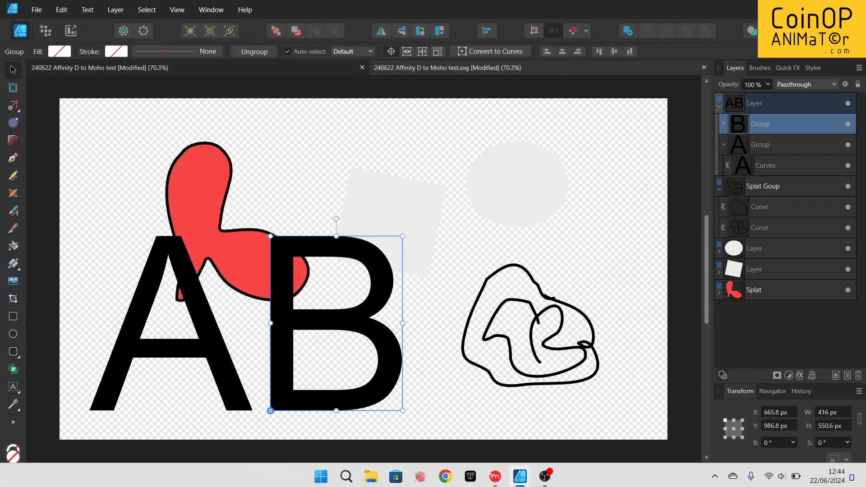
- Switch to Moho and create a new empty project
click(495, 474)
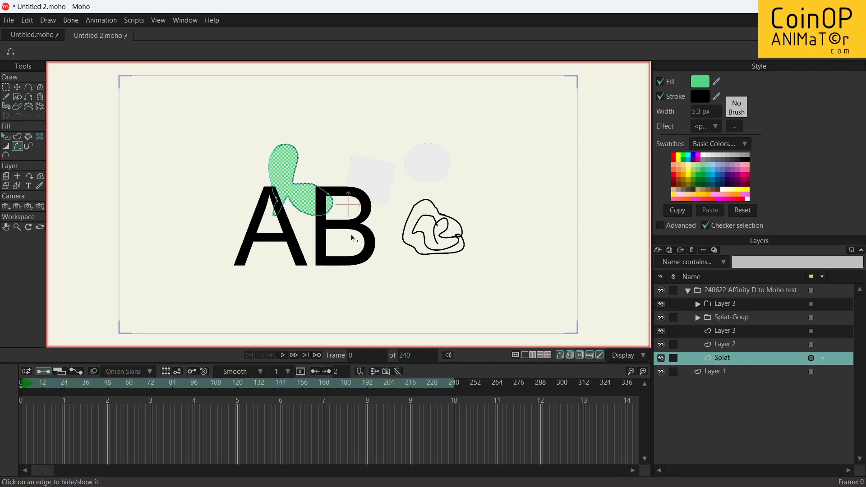
click(9, 21)
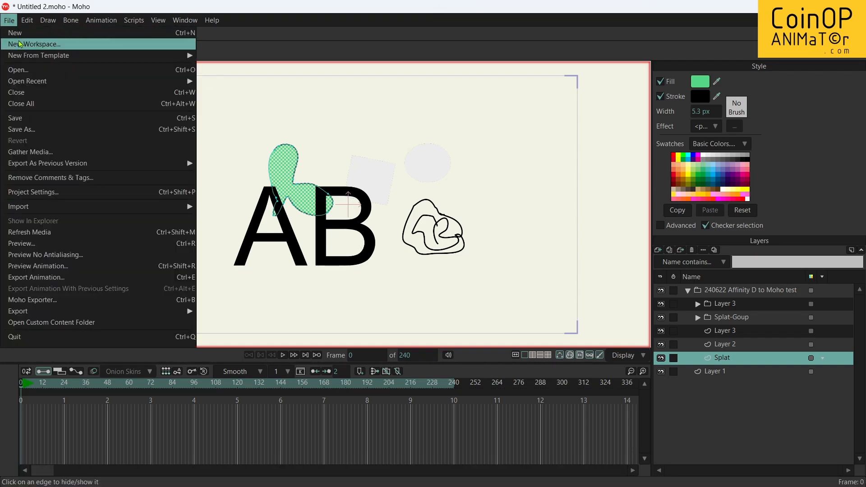
click(16, 31)
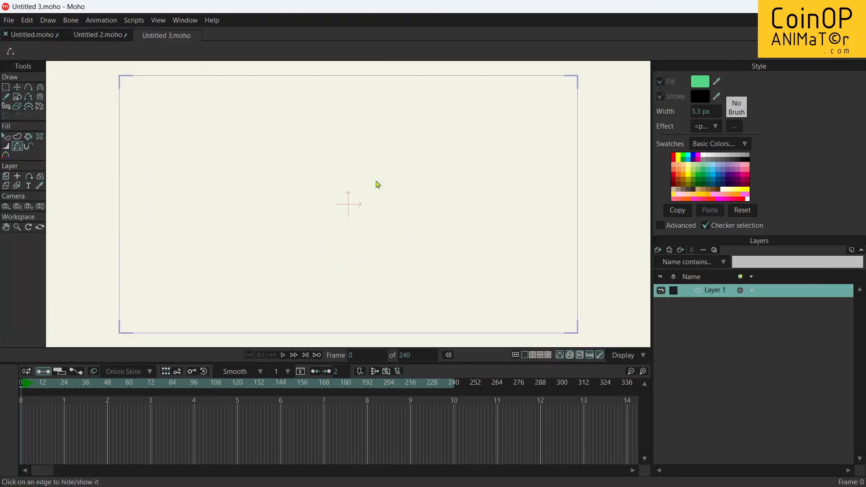
- Import 240622 Affinity D to Moho test2.svg into the new project, keeping the current scaling, centering and layer consolidation options
click(9, 20)
mouse_move(156, 208)
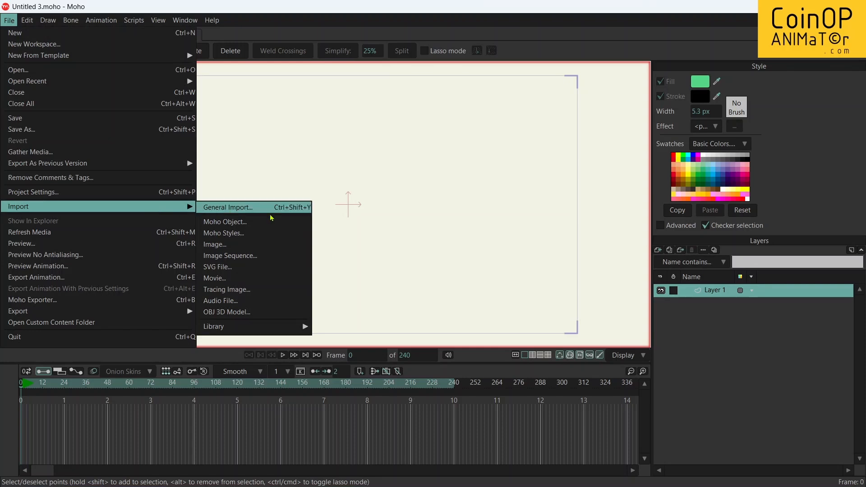
click(277, 271)
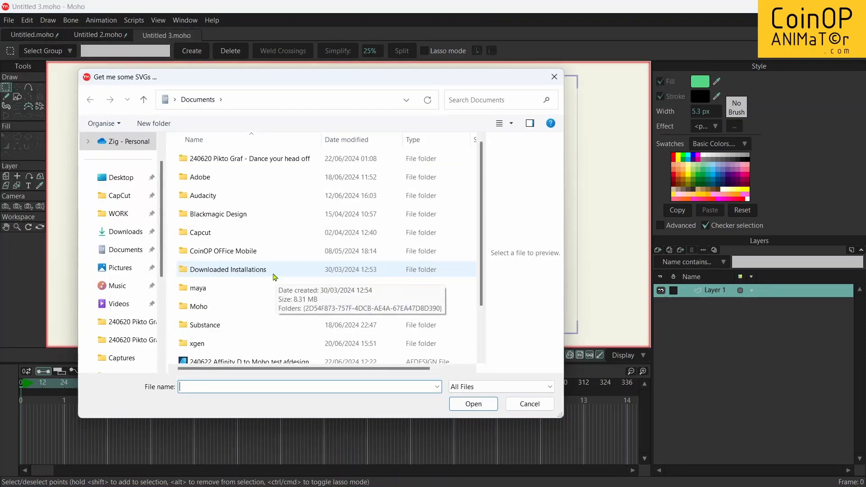
scroll(277, 274, down, 1)
click(296, 342)
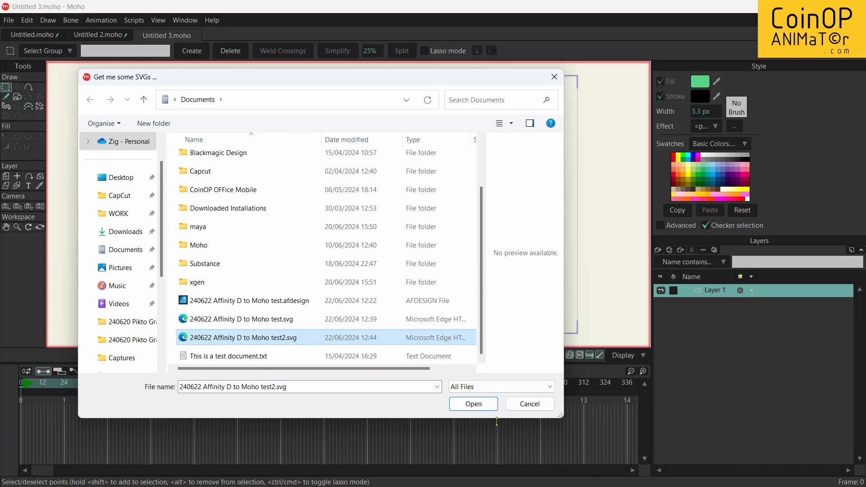
click(478, 405)
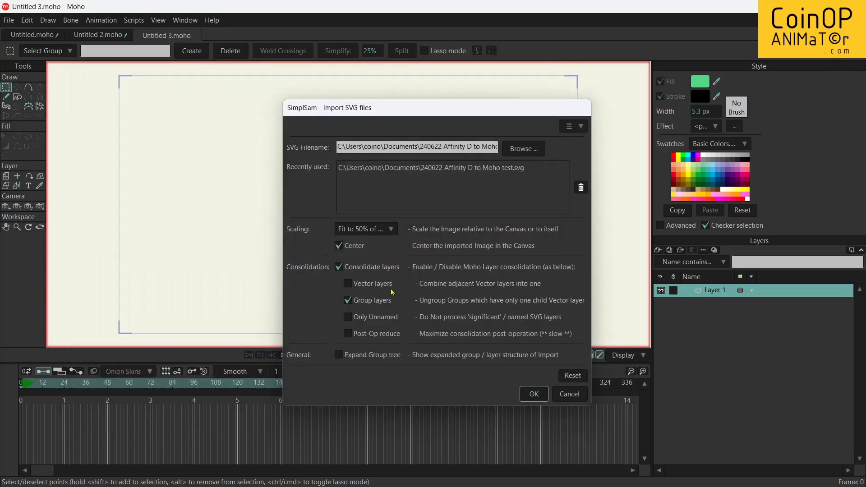
click(535, 395)
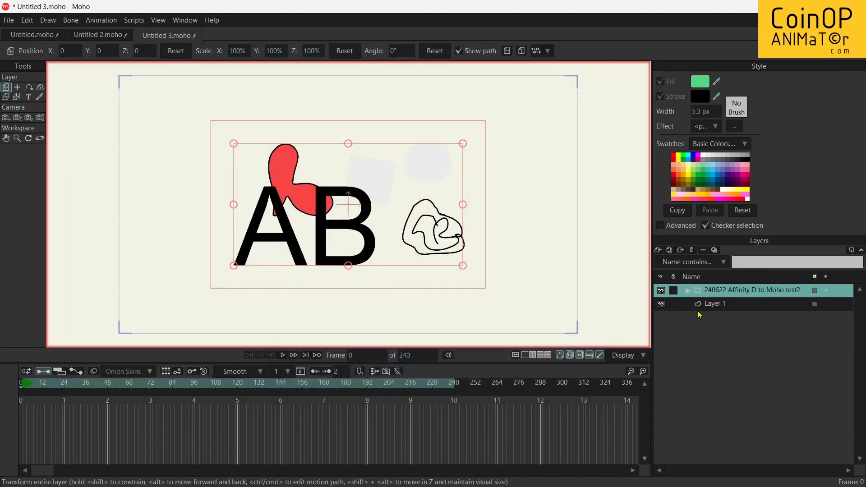
- Expand the imported test2 group and its Layer 3 subgroup, and select the letter B's layer to inspect its origin
click(686, 291)
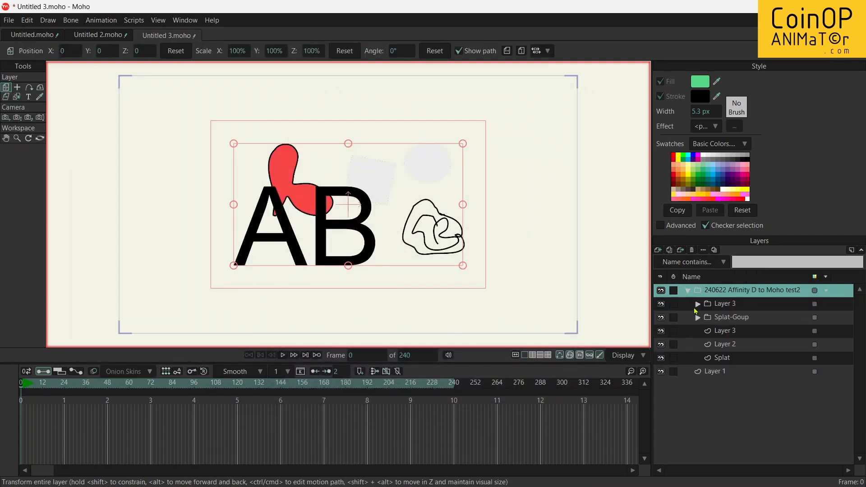
click(698, 304)
click(738, 324)
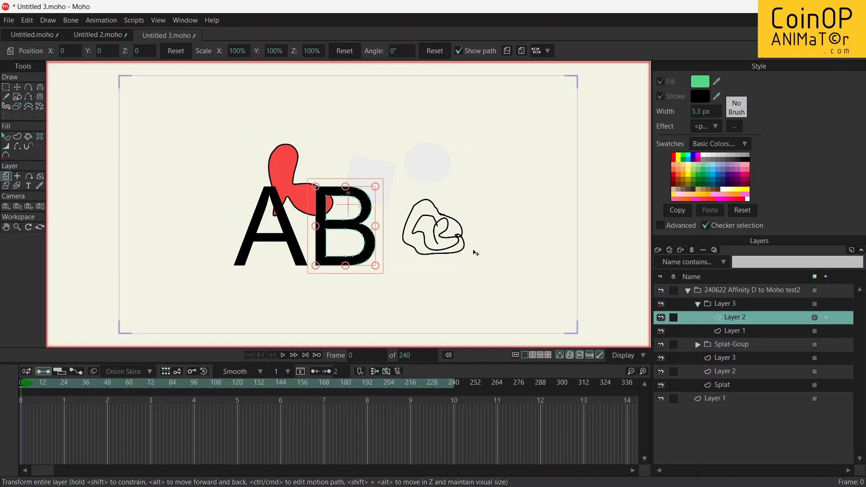
scroll(377, 244, up, 2)
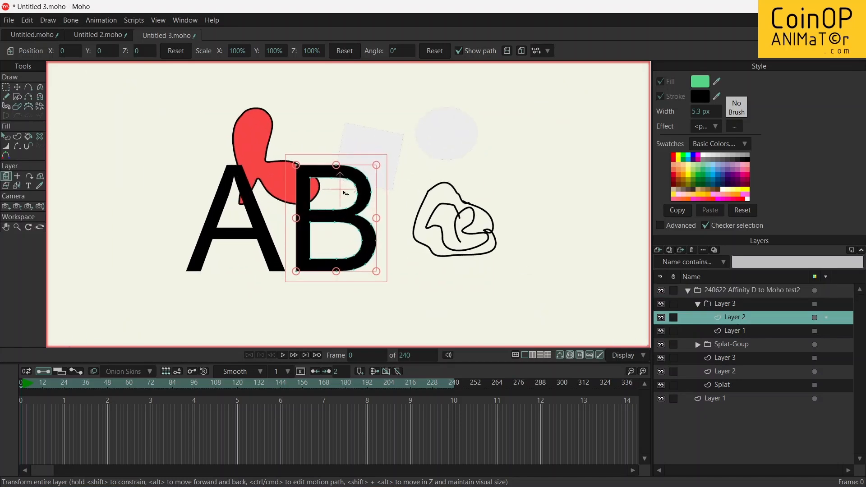